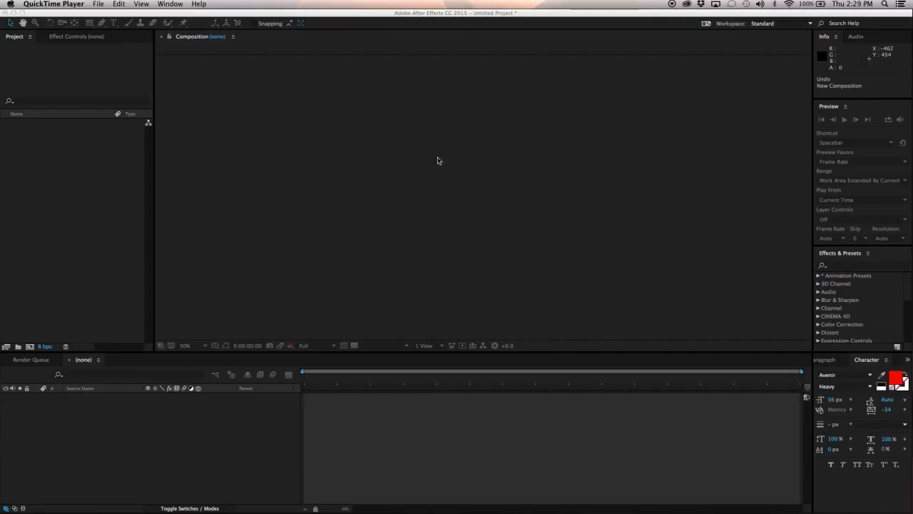
# Create a new composition named KeyframeTutorial at 1280 x 720 px and 24 frames per second.
pyautogui.click(460, 23)
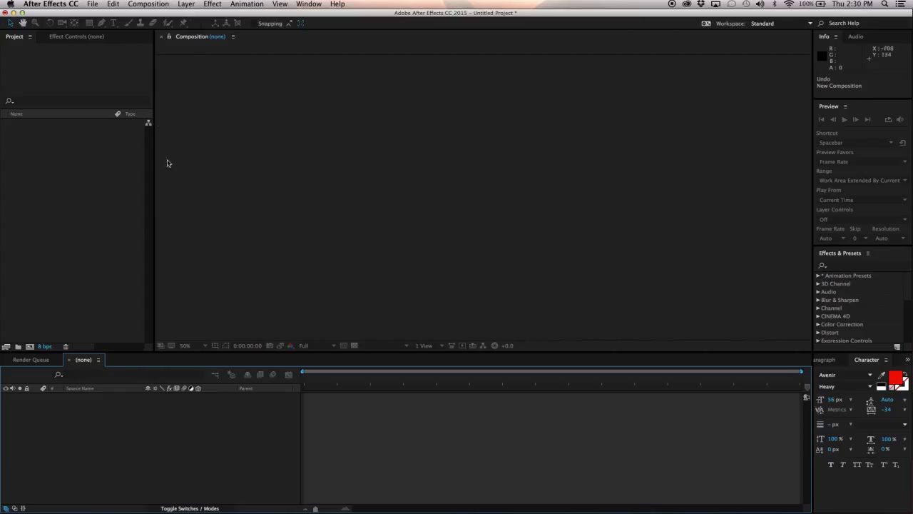
pyautogui.click(149, 5)
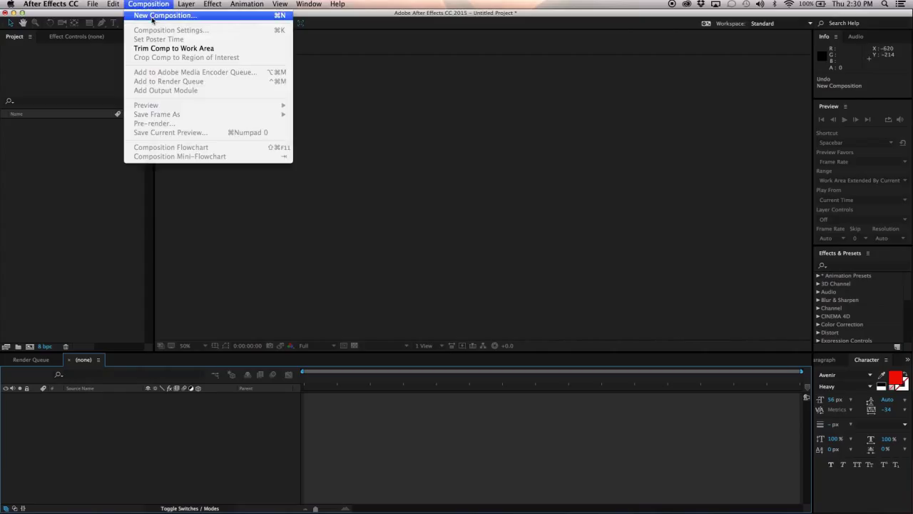
pyautogui.click(153, 16)
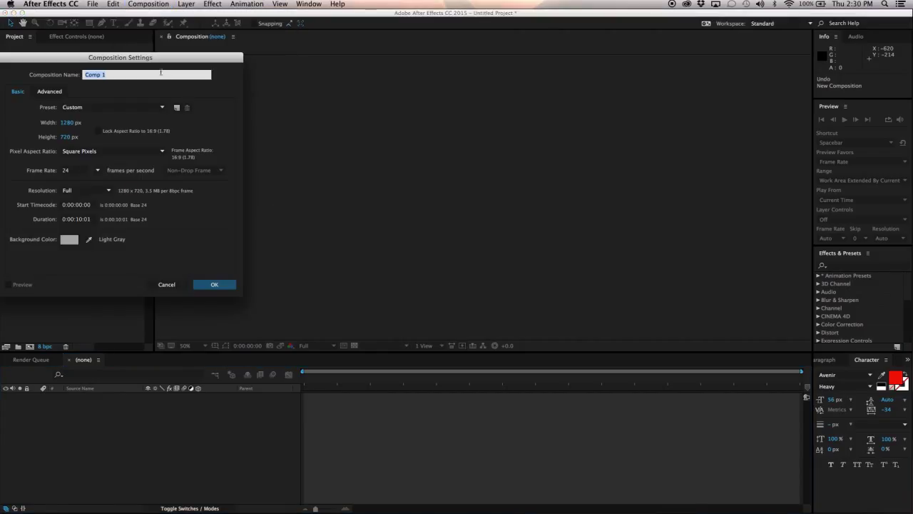
pyautogui.moveTo(161, 57); pyautogui.dragTo(467, 124)
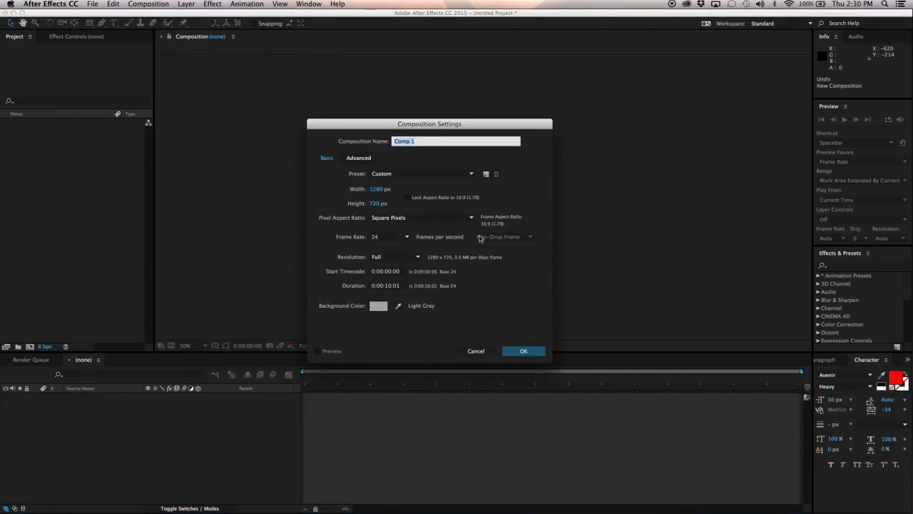
pyautogui.write('KeyframeTutorial')
pyautogui.press('Return')
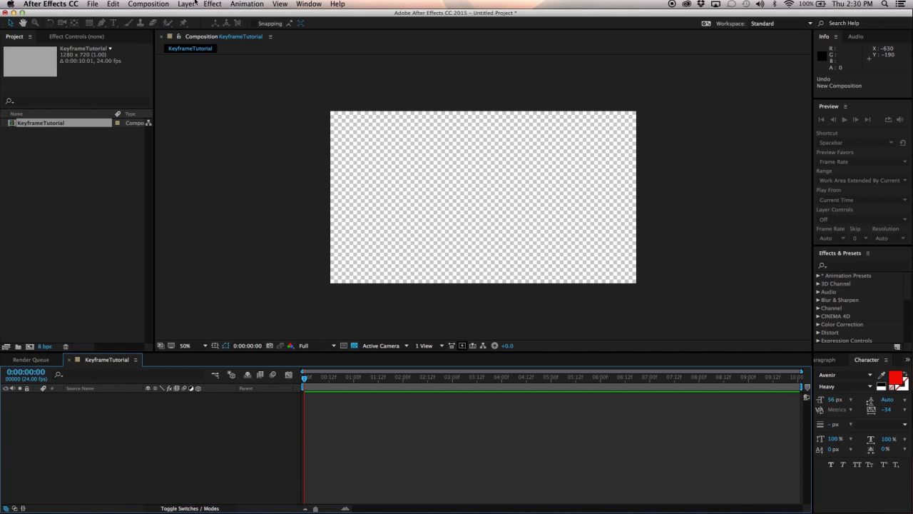
# Add a black solid layer of 1280 x 720 px to the composition as its background.
pyautogui.click(195, 2)
pyautogui.moveTo(201, 16)
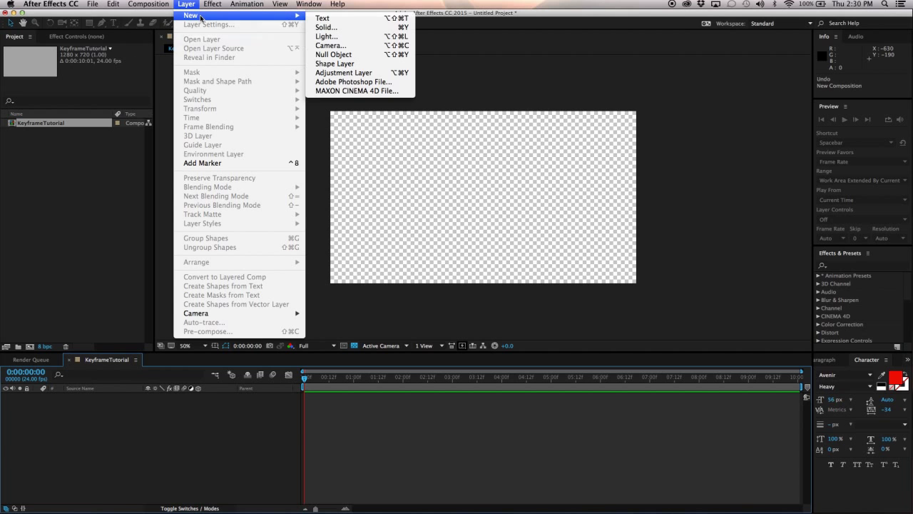
pyautogui.click(349, 29)
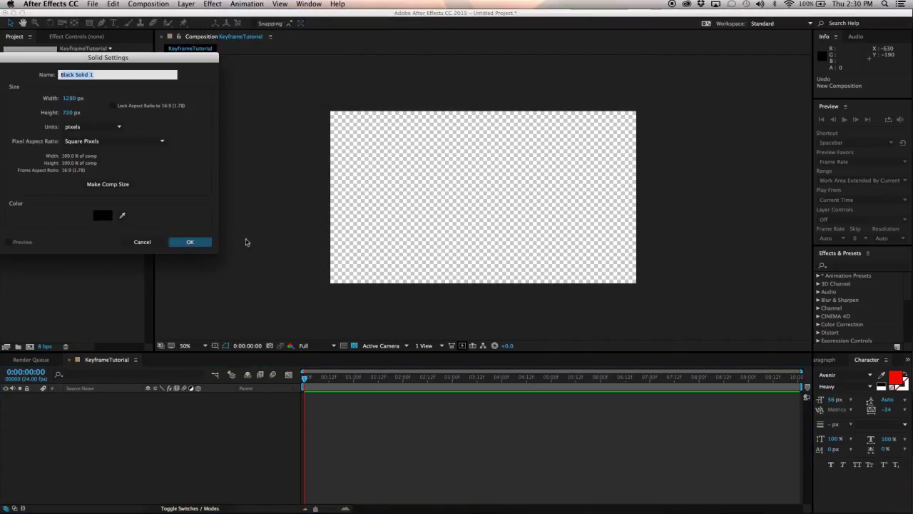
pyautogui.click(190, 242)
pyautogui.click(418, 425)
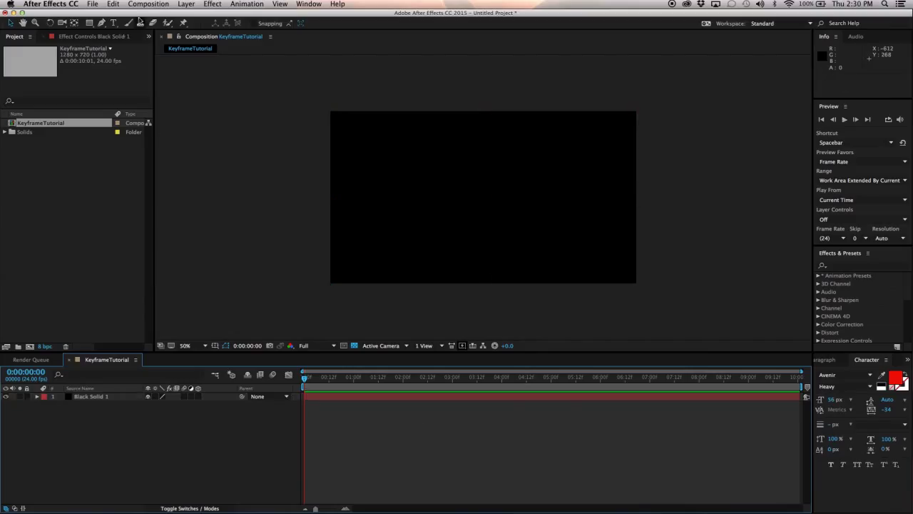
# Draw a green perfect circle with the Ellipse tool on the left half of the black background.
pyautogui.click(89, 23)
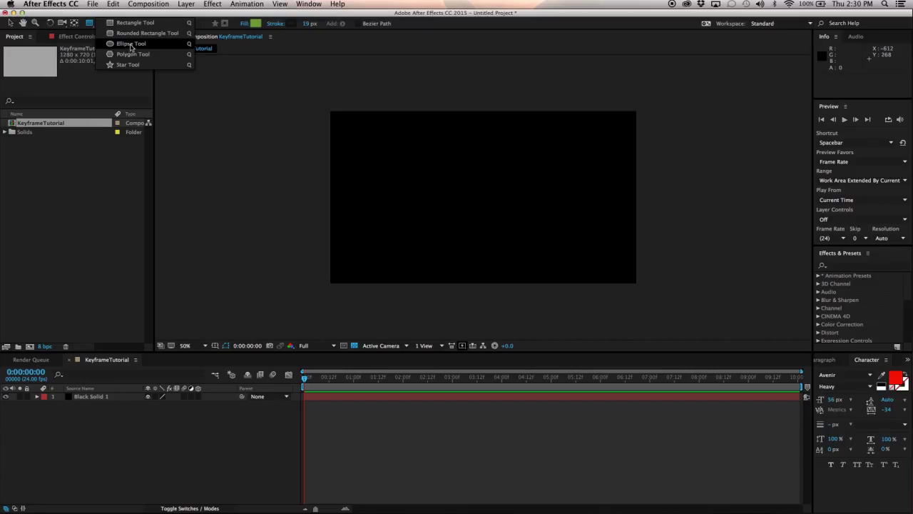
pyautogui.click(131, 48)
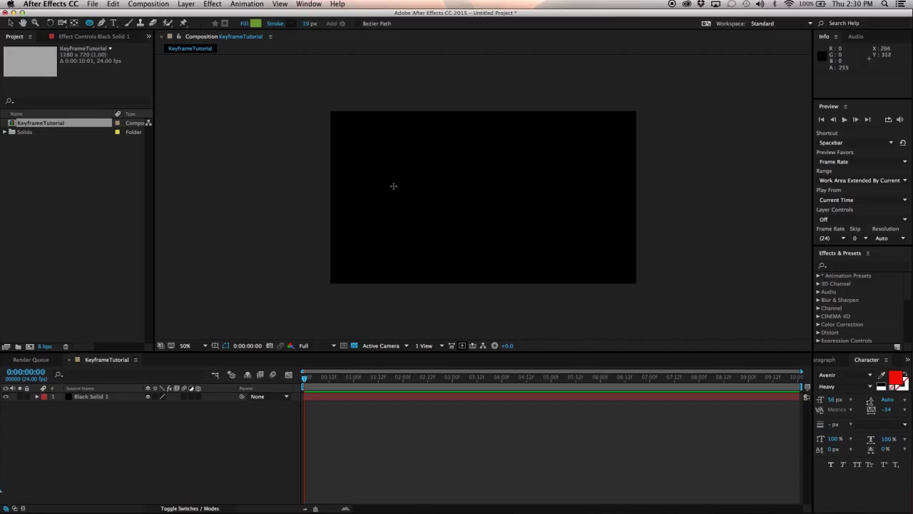
pyautogui.press('shift')
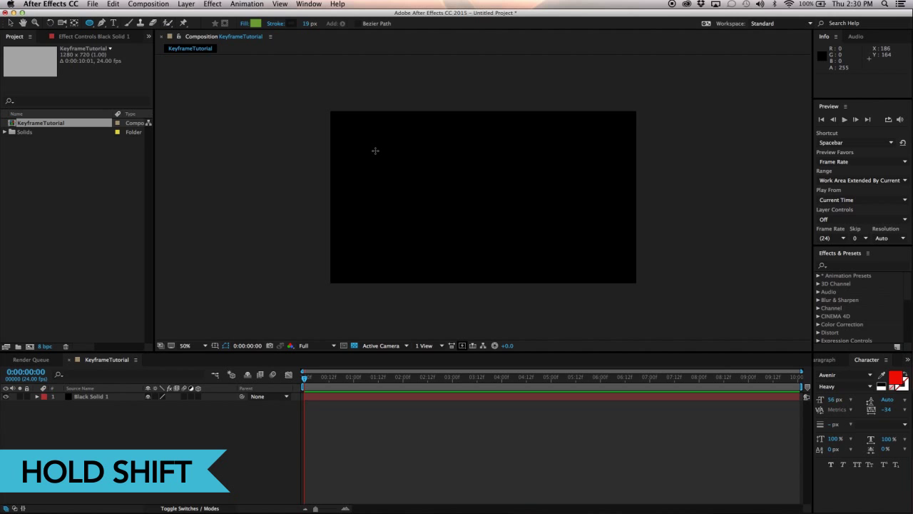
pyautogui.moveTo(374, 147); pyautogui.dragTo(466, 237)
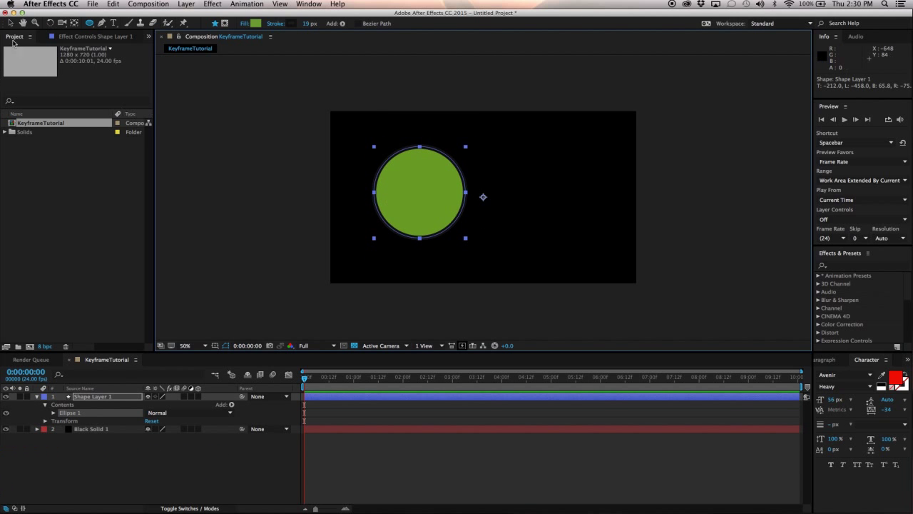
# Move the green circle closer to the frame's left edge, placing its layer at about 502, 366.
pyautogui.click(10, 23)
pyautogui.click(356, 398)
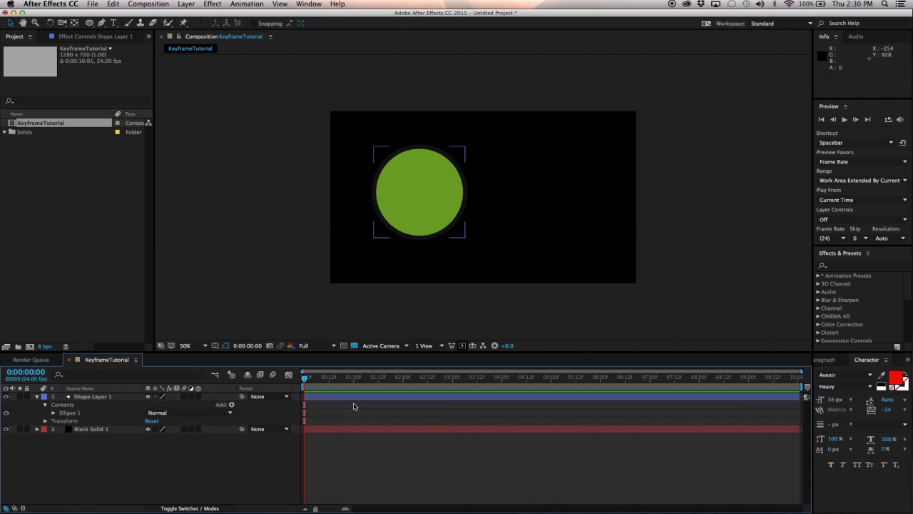
pyautogui.moveTo(420, 207); pyautogui.dragTo(389, 205)
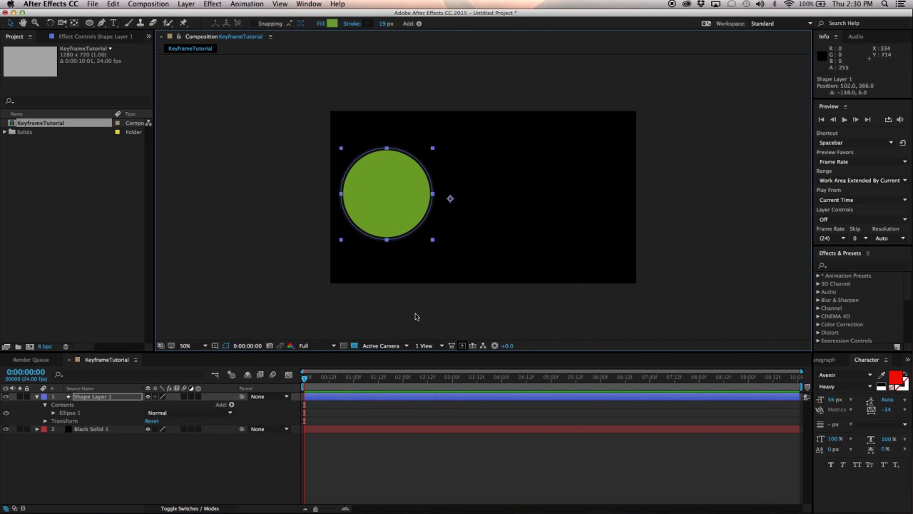
pyautogui.click(401, 487)
pyautogui.click(417, 401)
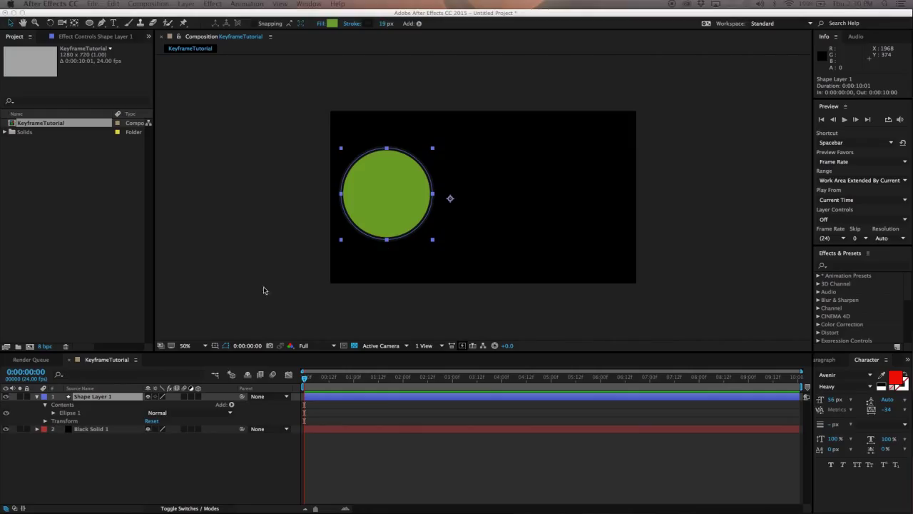
# Collapse the Contents group and the property list of the circle's shape layer in the timeline.
pyautogui.click(219, 474)
pyautogui.click(363, 453)
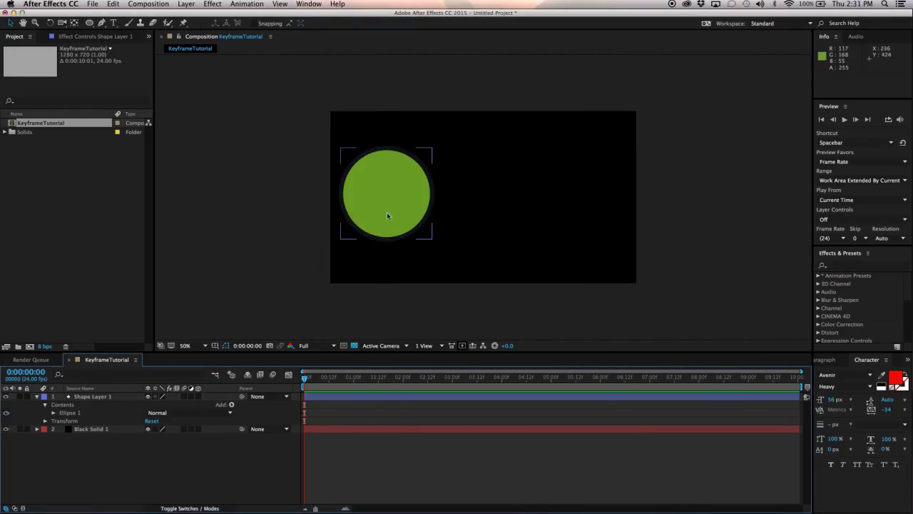
pyautogui.click(388, 213)
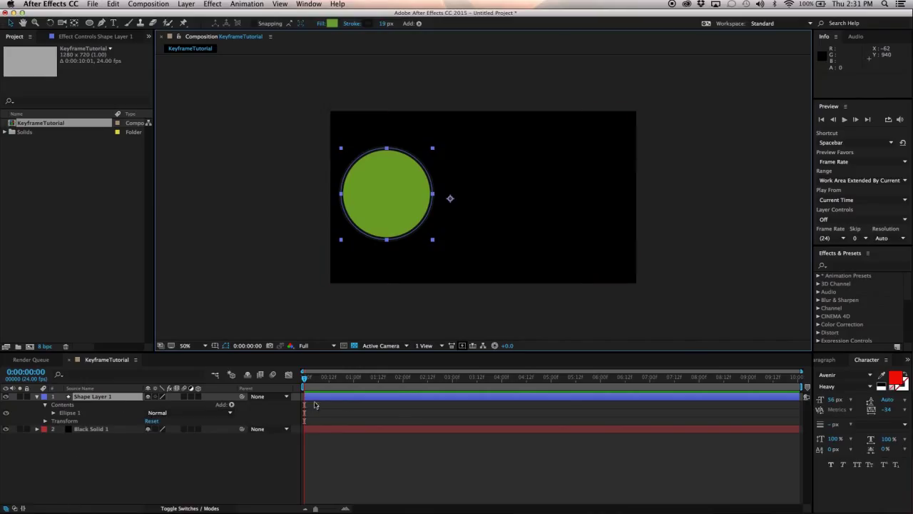
pyautogui.click(45, 405)
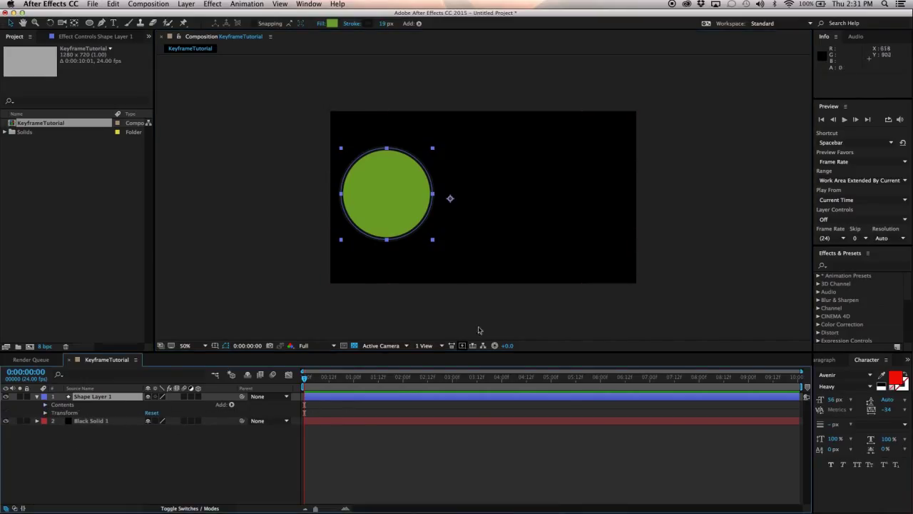
pyautogui.click(381, 206)
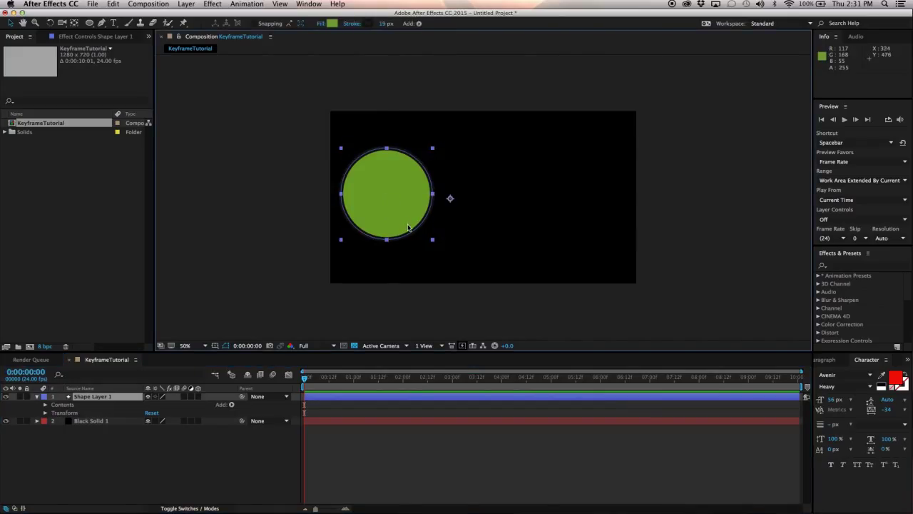
pyautogui.click(37, 396)
pyautogui.click(107, 443)
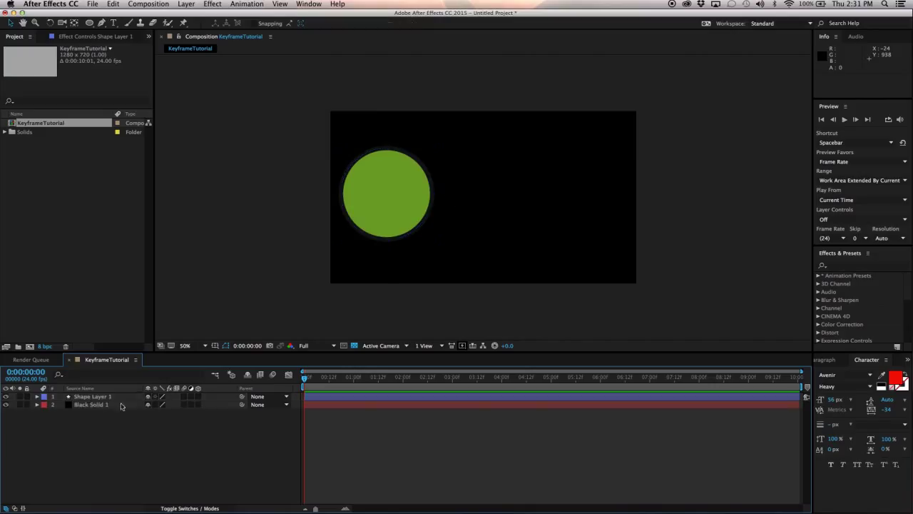
# Reveal the Transform properties of the circle's shape layer in the timeline.
pyautogui.click(109, 397)
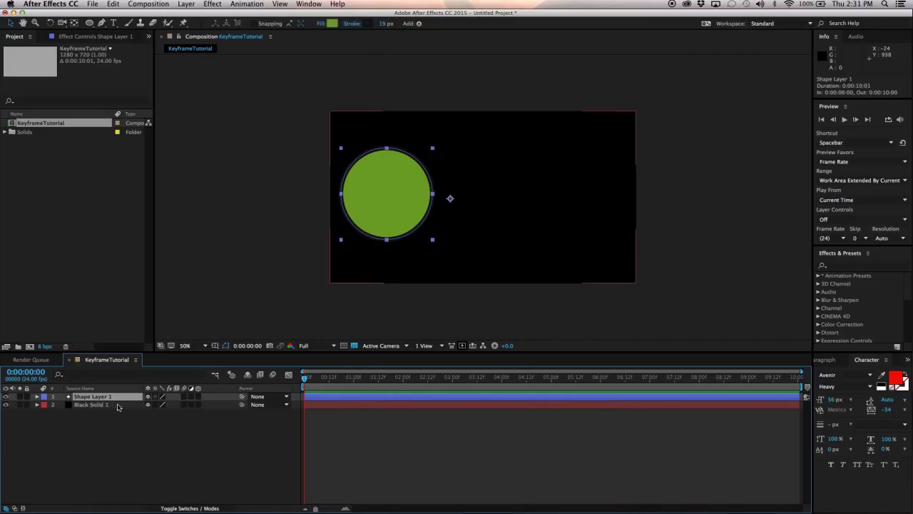
pyautogui.click(37, 397)
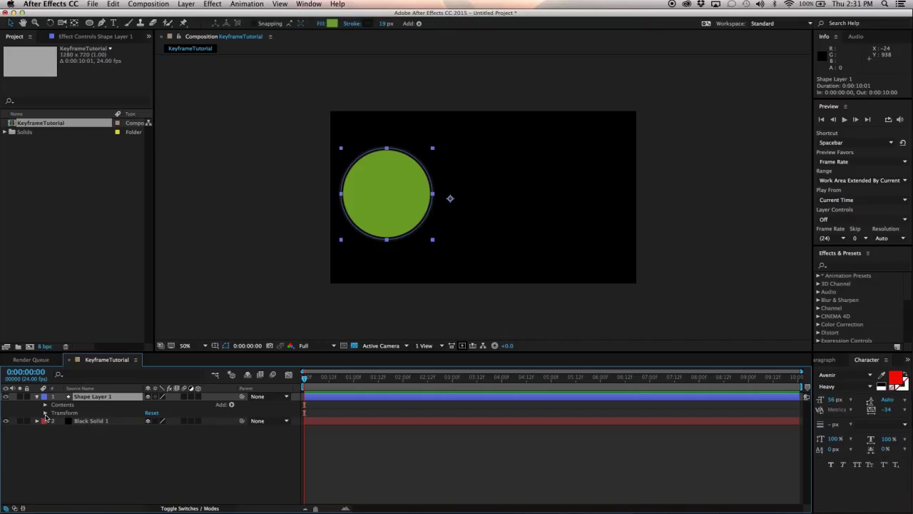
pyautogui.click(45, 413)
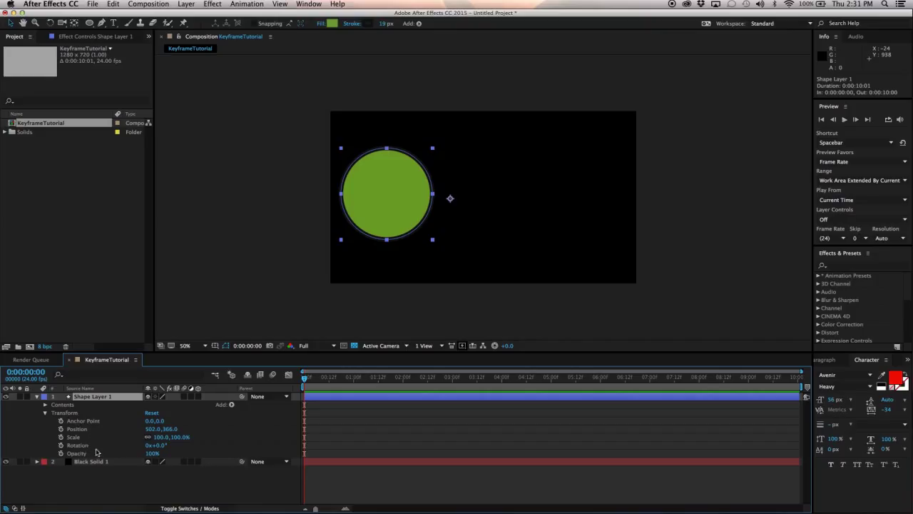
pyautogui.click(107, 430)
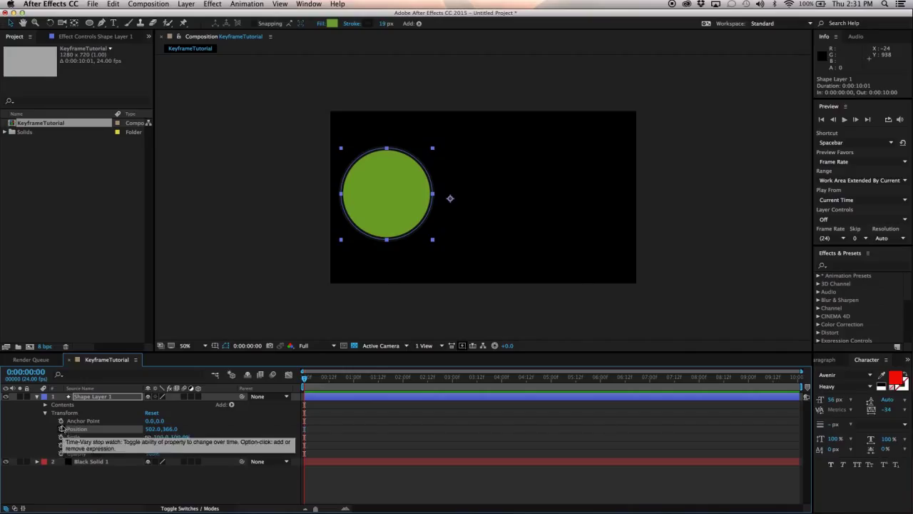
pyautogui.click(63, 478)
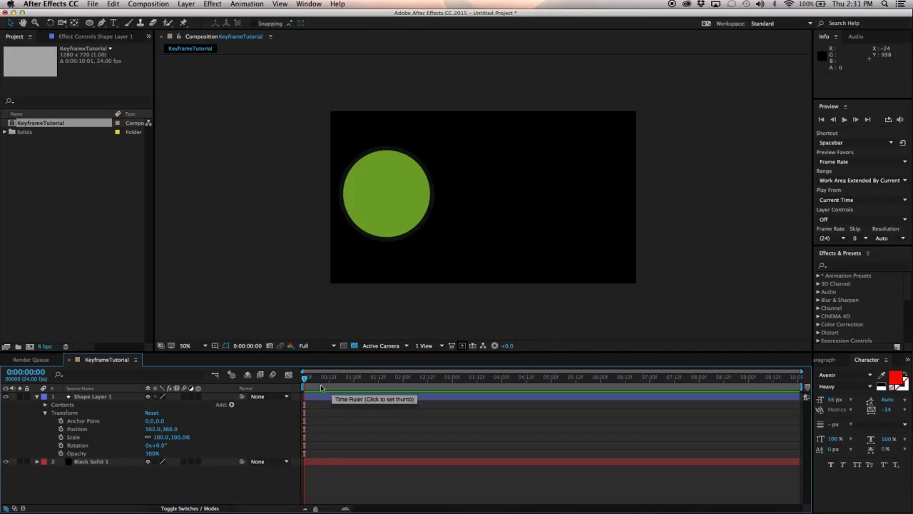
# Scrub the timeline through to the composition's last frame and return to the first frame.
pyautogui.moveTo(322, 387); pyautogui.dragTo(747, 382)
pyautogui.press('End')
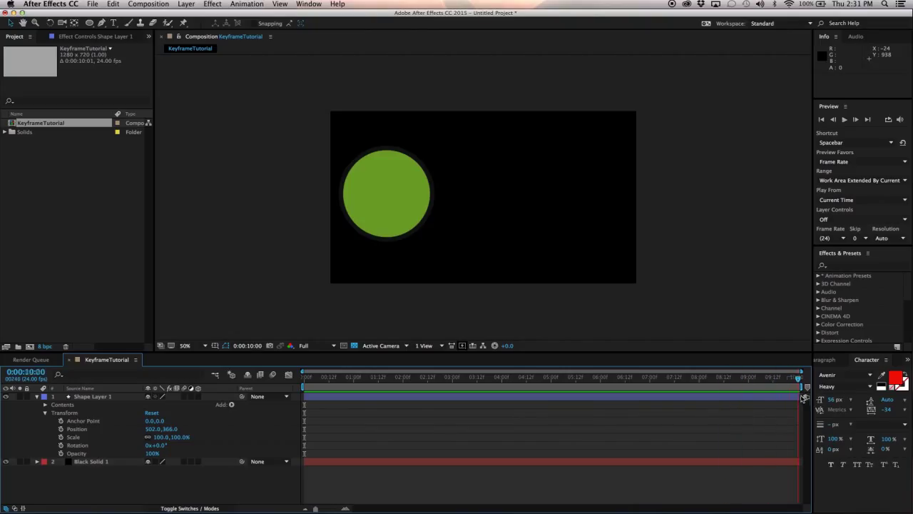
pyautogui.press('space')
pyautogui.press('Home')
# Set the composition's duration to 3 seconds.
pyautogui.click(148, 4)
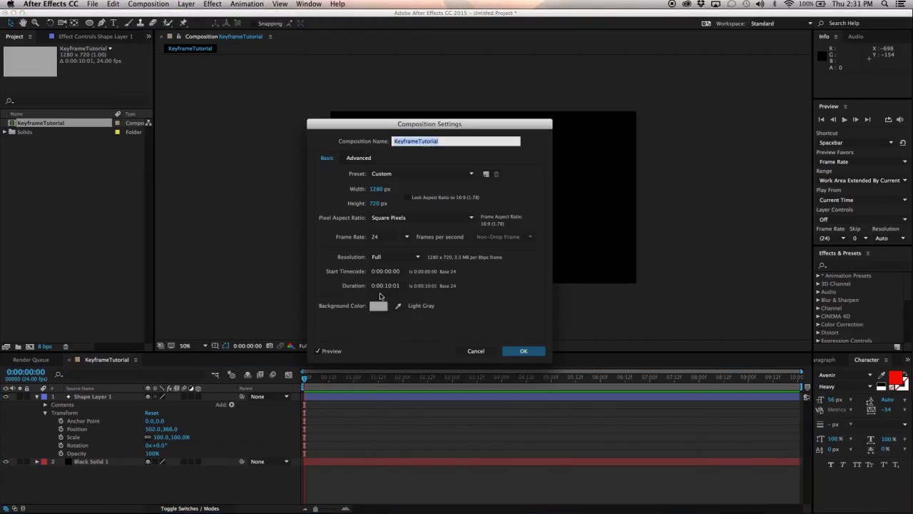
pyautogui.click(391, 289)
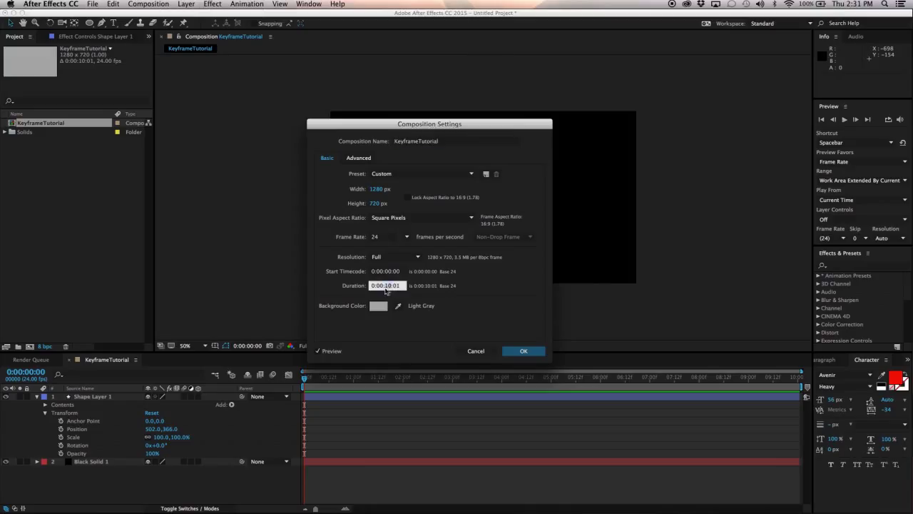
pyautogui.write('3')
pyautogui.click(521, 351)
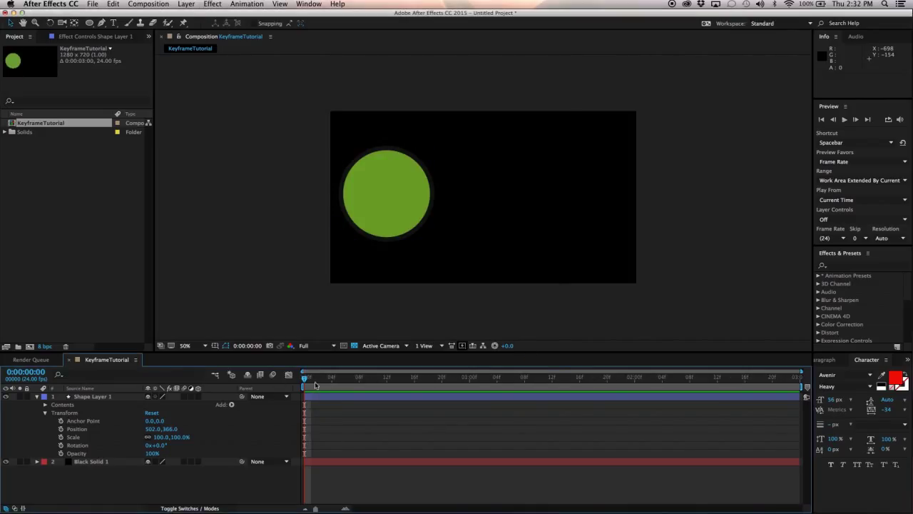
# Turn on Position animation for the circle's layer with a first keyframe at 0:00:00:00.
pyautogui.moveTo(306, 378); pyautogui.dragTo(286, 390)
pyautogui.click(60, 428)
pyautogui.click(380, 431)
pyautogui.moveTo(279, 419); pyautogui.dragTo(353, 445)
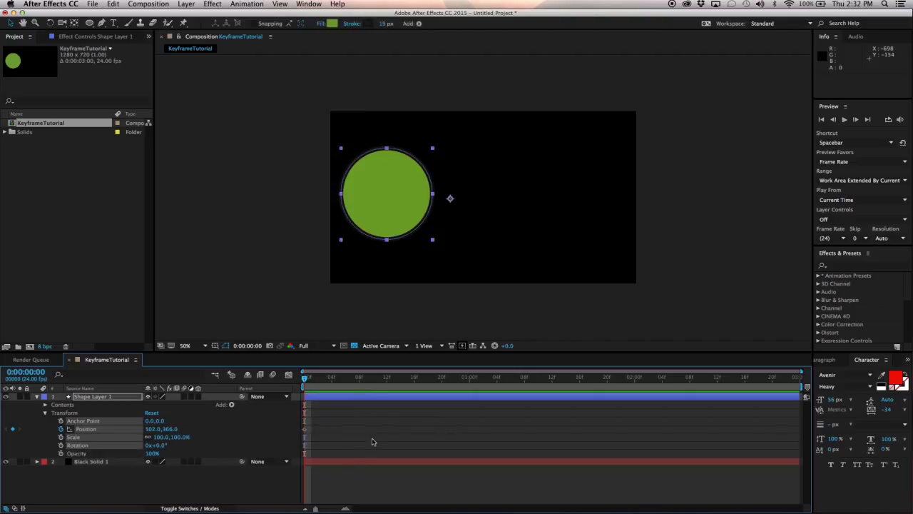
pyautogui.click(373, 442)
# Set the current time to 0:00:00:07 and select the circle's shape layer.
pyautogui.moveTo(310, 382); pyautogui.dragTo(351, 380)
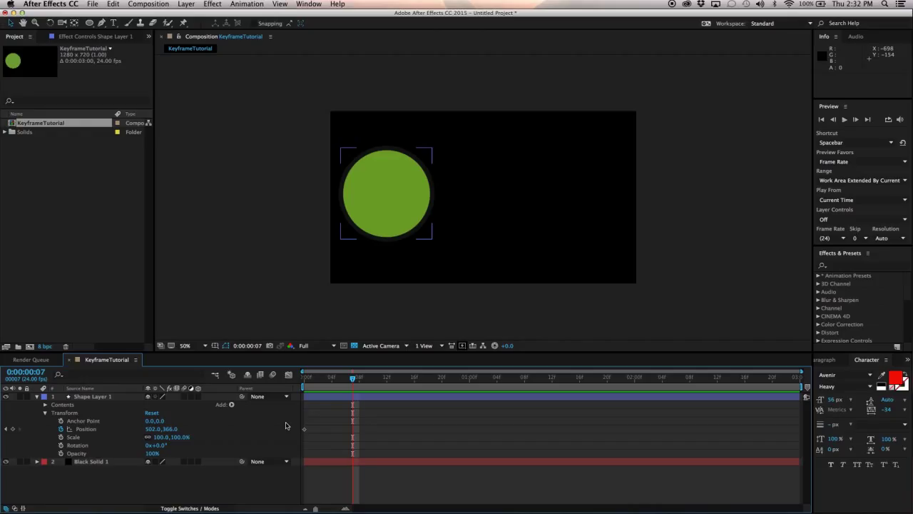
pyautogui.click(336, 398)
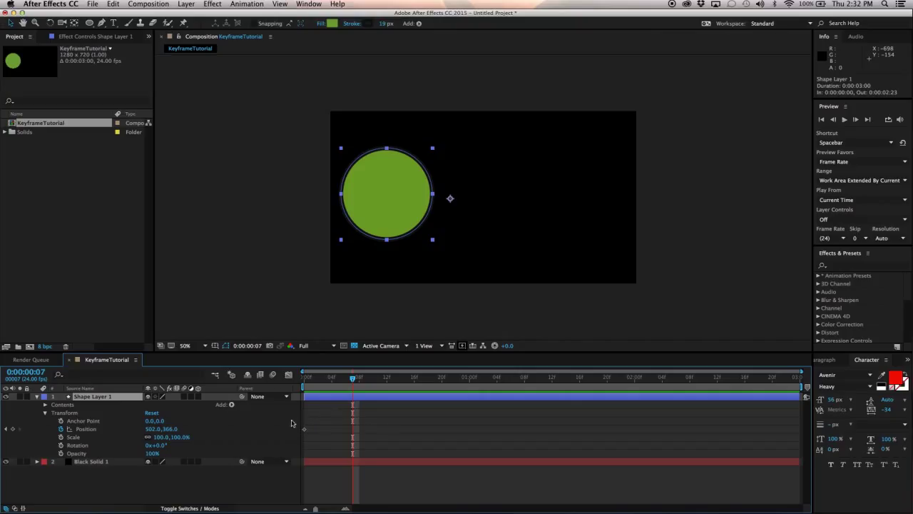
pyautogui.click(361, 434)
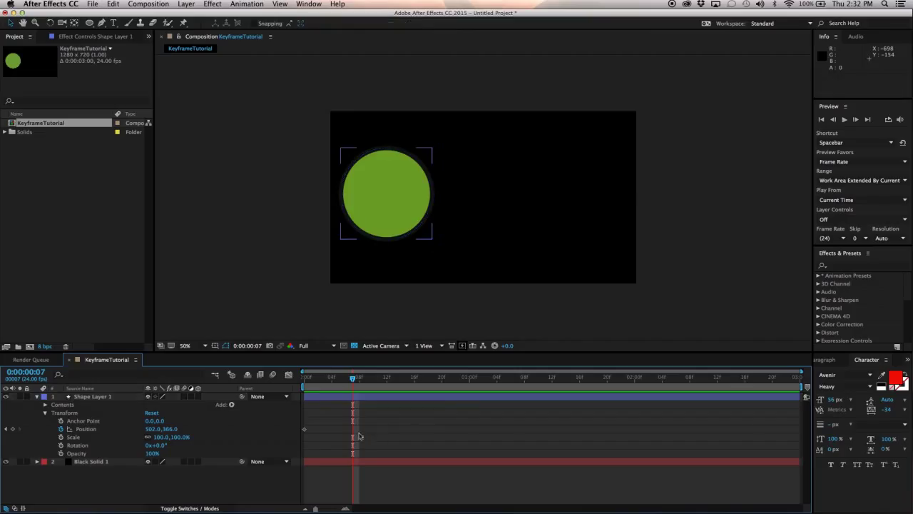
pyautogui.click(357, 398)
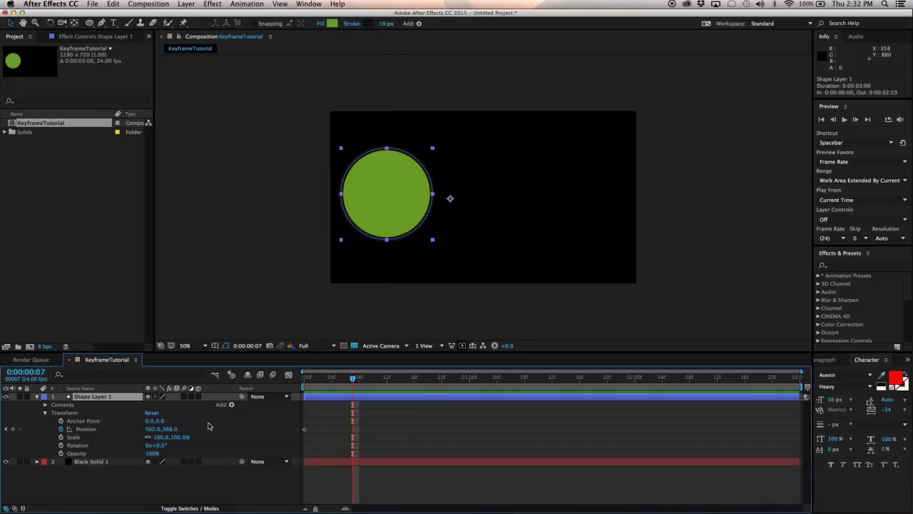
# Try moving the green circle in the frame at 0:00:00:07 and undo the move.
pyautogui.rightClick(390, 200)
pyautogui.click(374, 199)
pyautogui.moveTo(375, 200); pyautogui.dragTo(388, 200)
pyautogui.press('super+z')
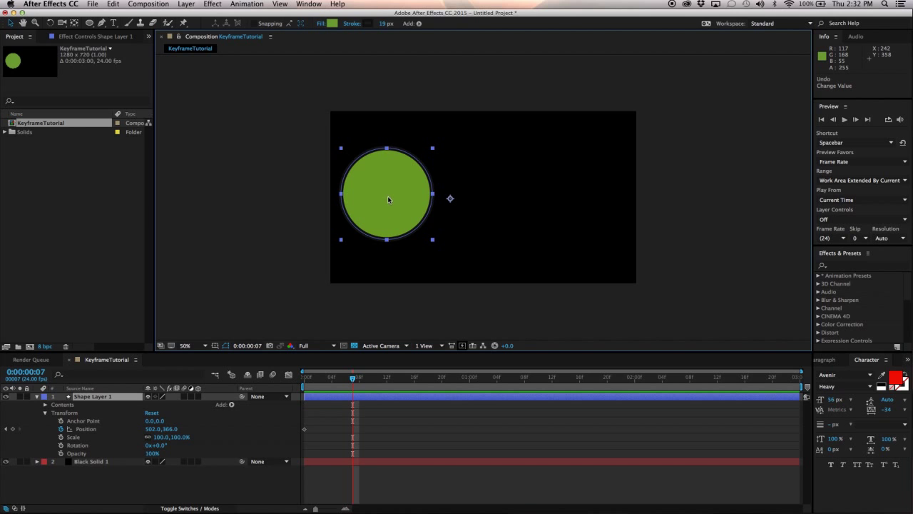
# Move the green circle across the frame to Position 1312, 360 at 0:00:00:07, and shift the new Position keyframe to 0:00:00:08.
pyautogui.moveTo(385, 195); pyautogui.dragTo(580, 196)
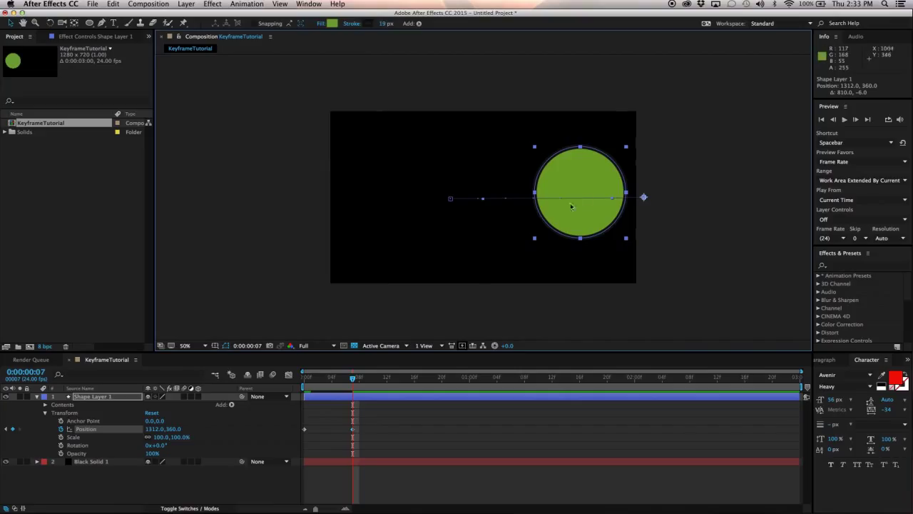
pyautogui.click(373, 428)
pyautogui.moveTo(352, 379)
pyautogui.mouseDown()
pyautogui.moveTo(318, 387)
pyautogui.moveTo(353, 396)
pyautogui.mouseUp()
pyautogui.click(353, 397)
pyautogui.moveTo(353, 430); pyautogui.dragTo(359, 431)
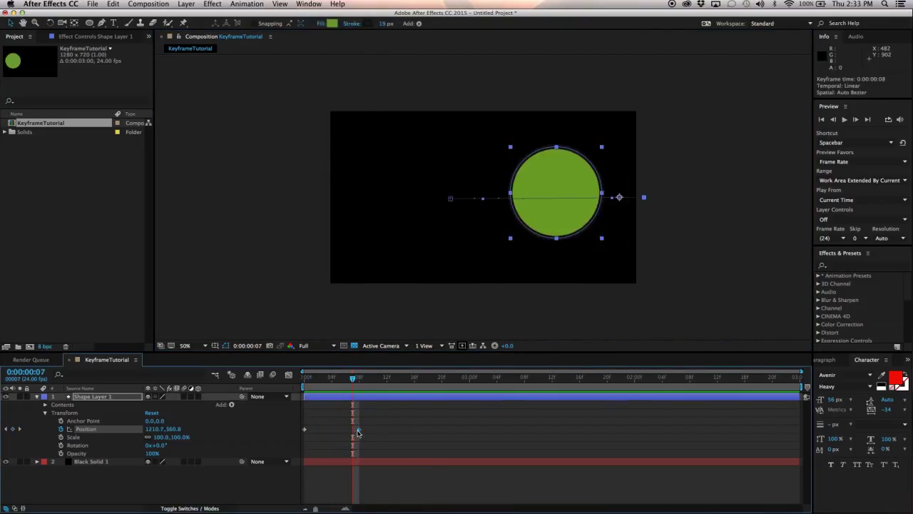
pyautogui.click(336, 432)
# Preview the circle's linear movement from 0:00:00:00 and return the current time to the start.
pyautogui.moveTo(354, 383); pyautogui.dragTo(304, 390)
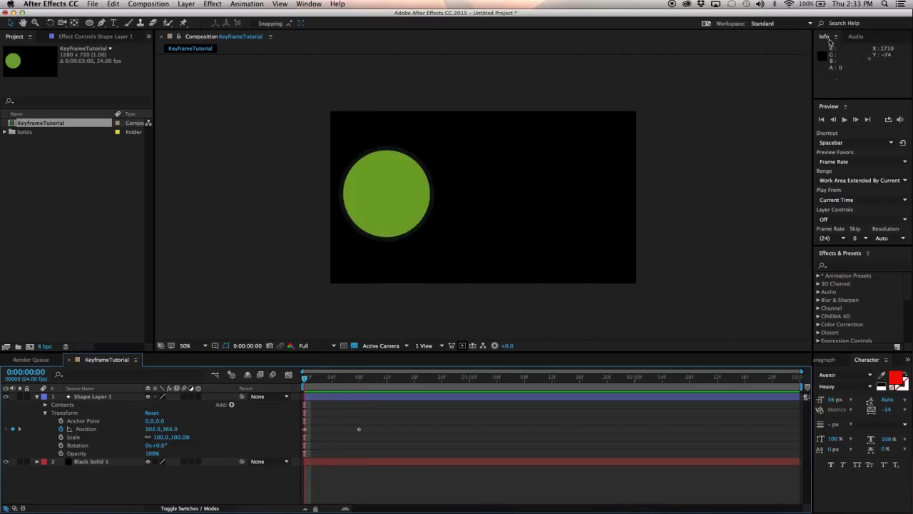
pyautogui.click(846, 122)
pyautogui.click(846, 122)
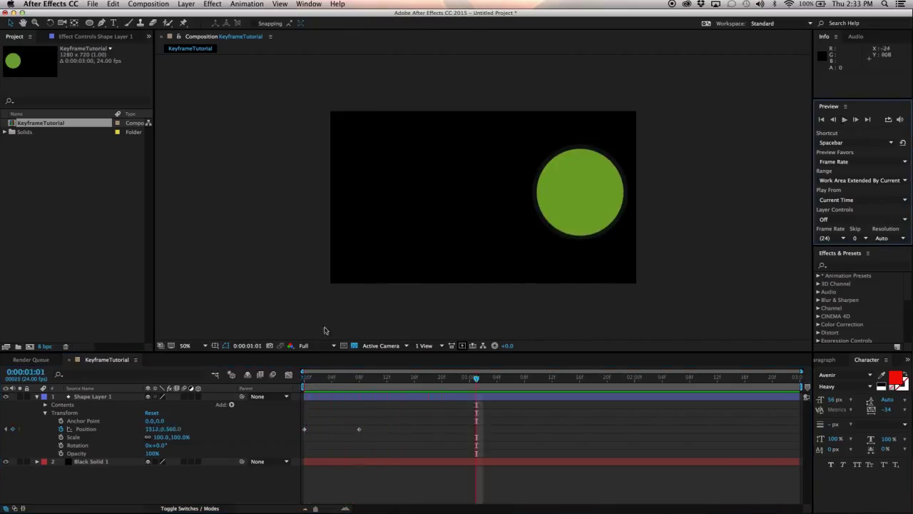
pyautogui.moveTo(367, 389); pyautogui.dragTo(306, 425)
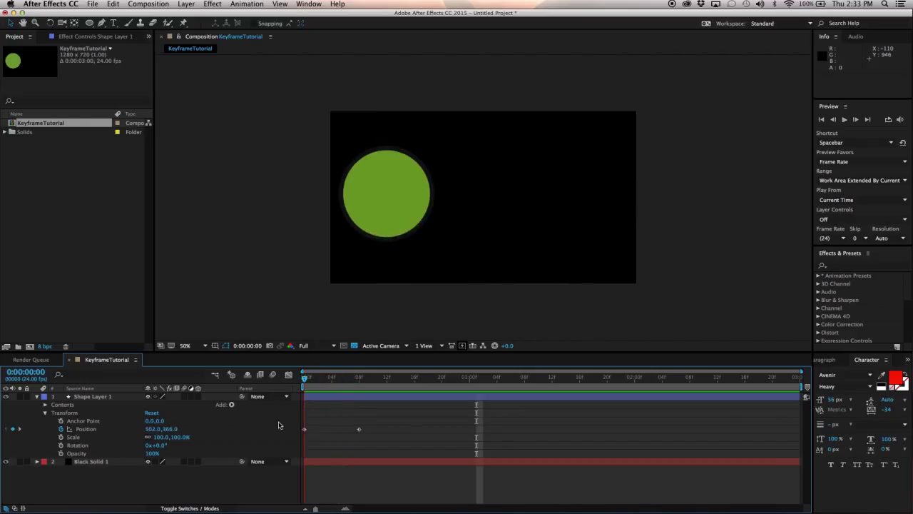
pyautogui.click(314, 430)
pyautogui.click(408, 147)
pyautogui.click(286, 162)
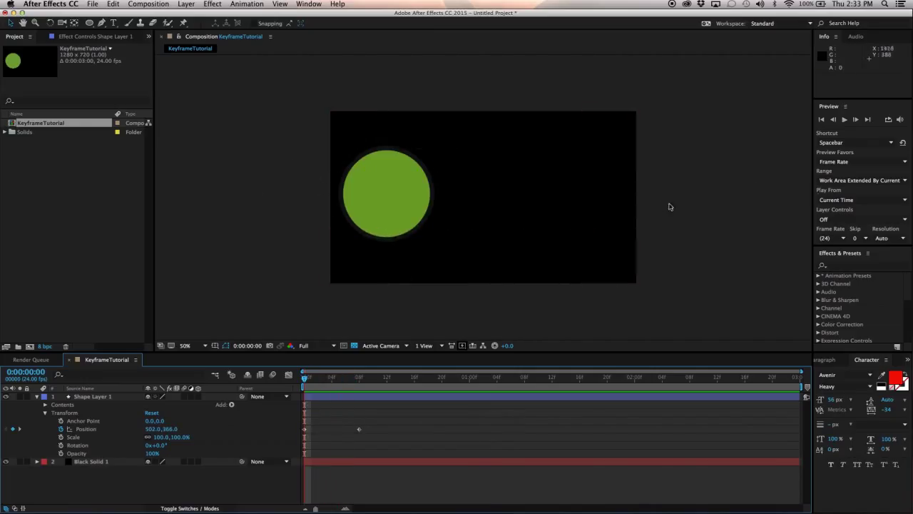
# Select both Position keyframes, open their Keyframe Interpolation settings and move the dialog clear of the motion path.
pyautogui.click(308, 446)
pyautogui.moveTo(314, 379); pyautogui.dragTo(380, 434)
pyautogui.click(380, 440)
pyautogui.moveTo(279, 425); pyautogui.dragTo(387, 434)
pyautogui.click(371, 437)
pyautogui.moveTo(288, 419); pyautogui.dragTo(378, 446)
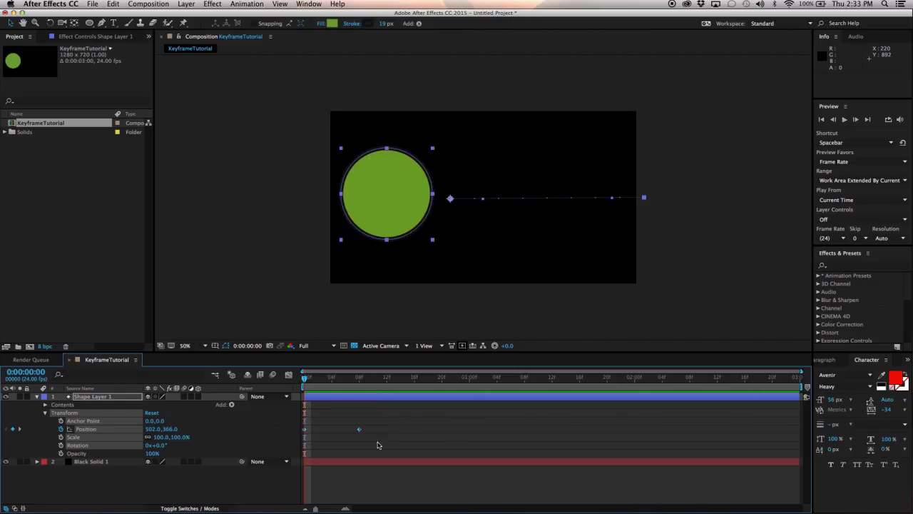
pyautogui.rightClick(360, 432)
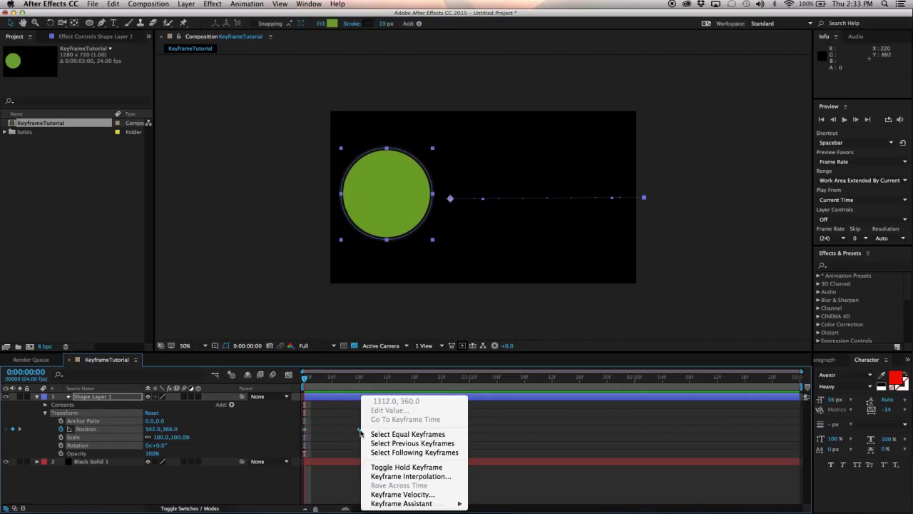
pyautogui.click(424, 476)
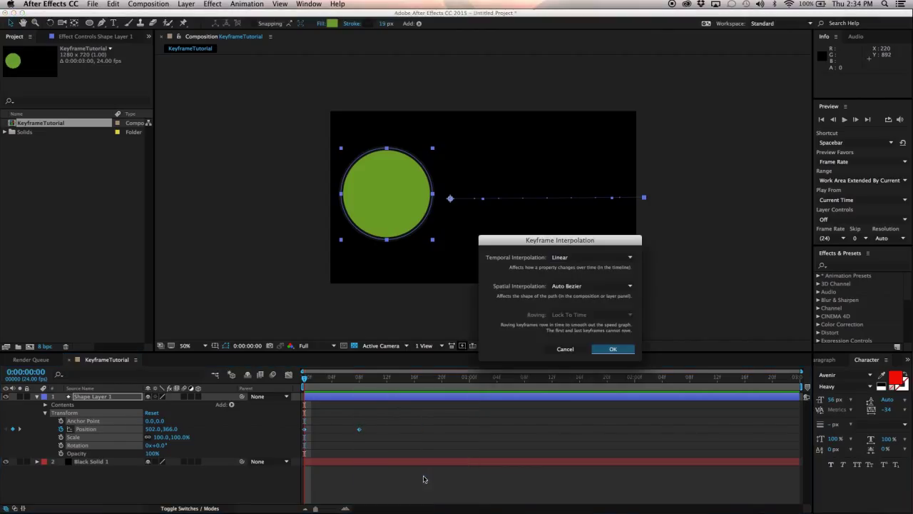
pyautogui.moveTo(580, 242); pyautogui.dragTo(281, 200)
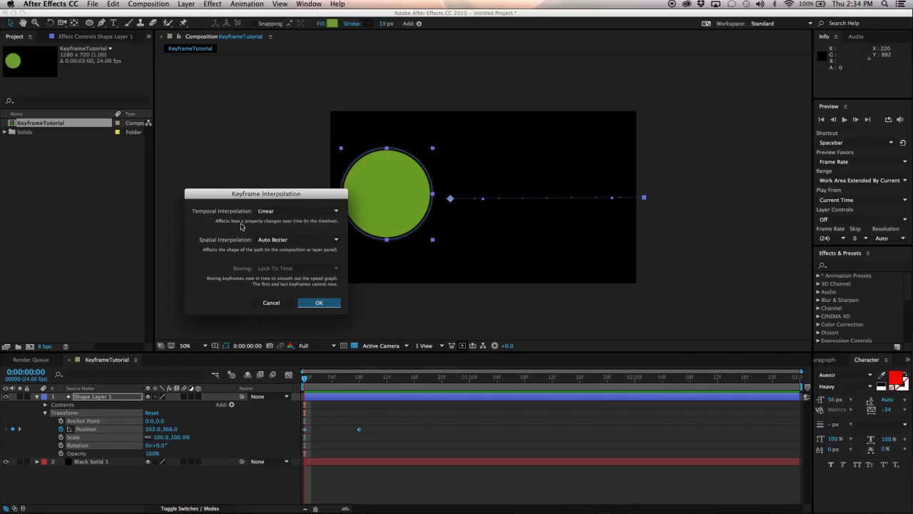
# Review the available temporal and spatial interpolation options for the two Position keyframes.
pyautogui.click(291, 211)
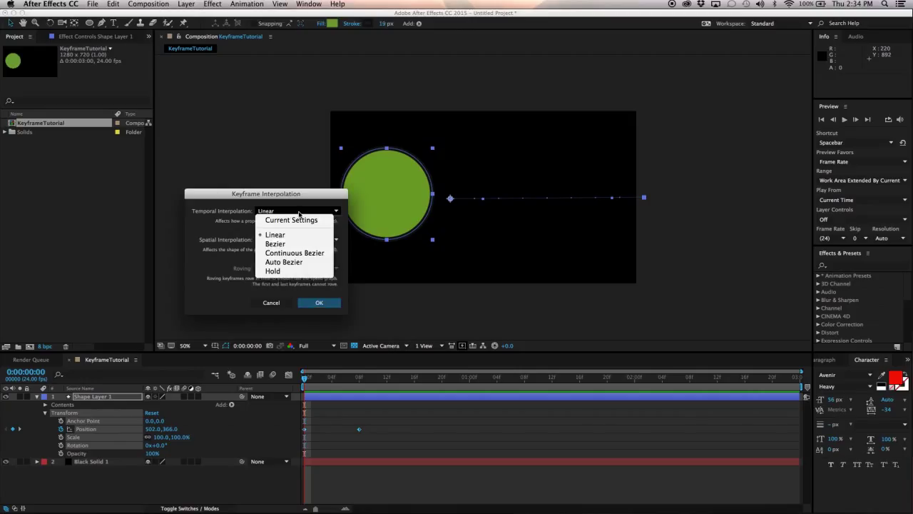
pyautogui.click(299, 213)
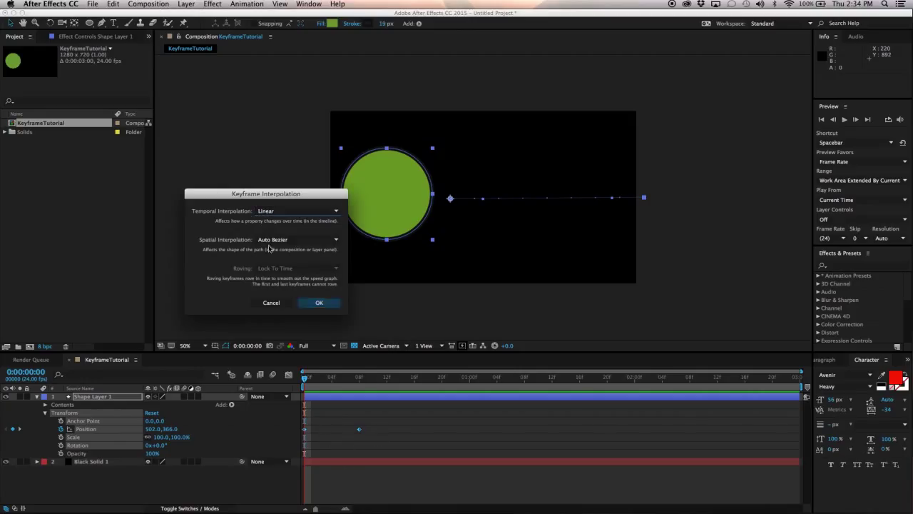
pyautogui.click(285, 240)
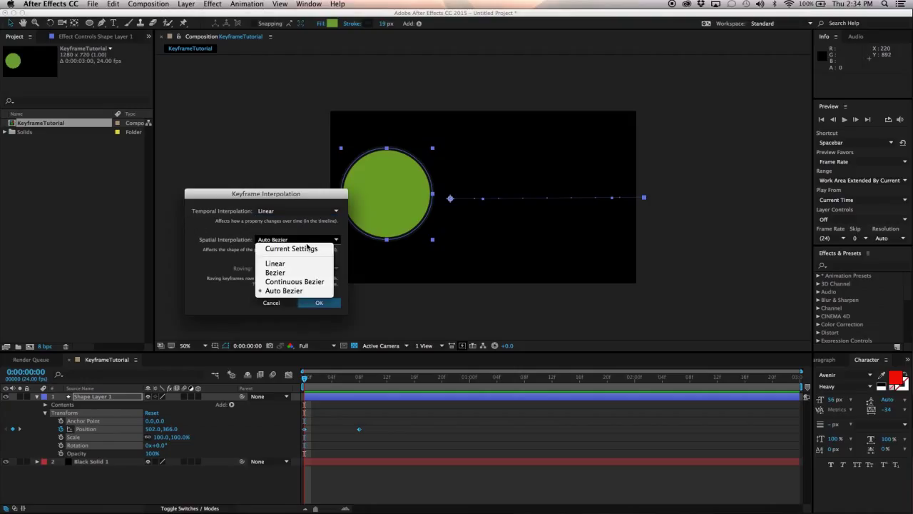
pyautogui.click(259, 224)
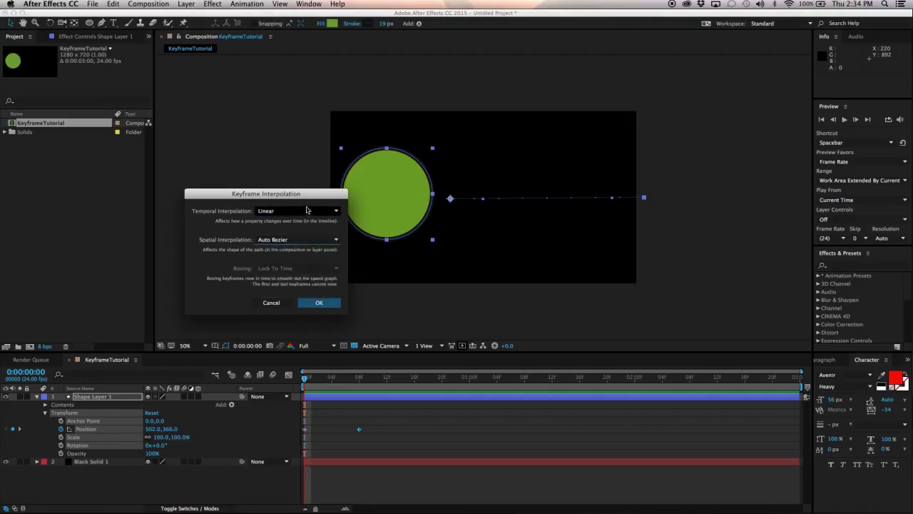
# Try Bezier for both the temporal and the spatial interpolation of the Position keyframes.
pyautogui.click(304, 211)
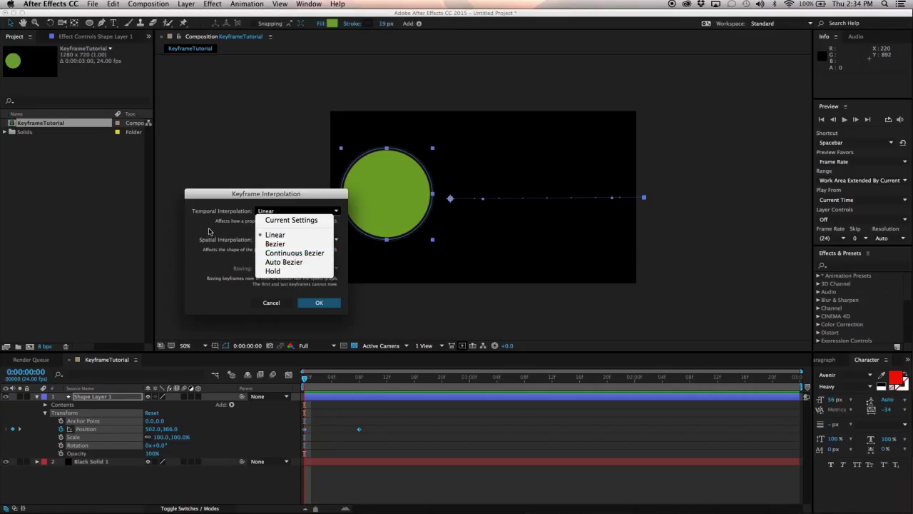
pyautogui.click(293, 245)
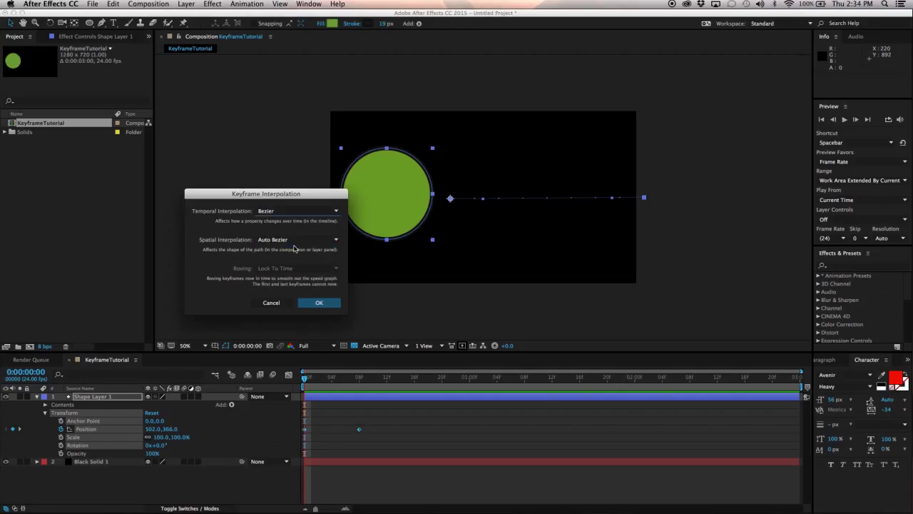
pyautogui.click(293, 244)
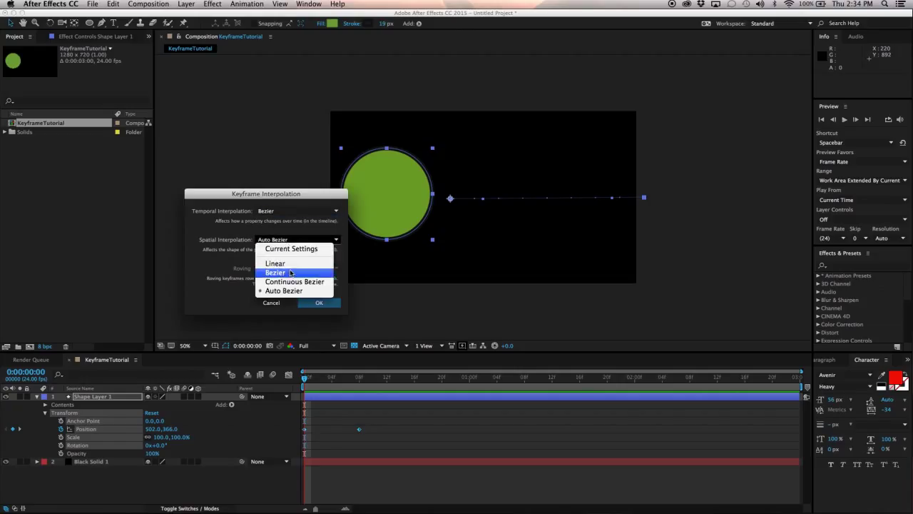
pyautogui.click(290, 270)
# Try Linear, Continuous Bezier and Auto Bezier as spatial interpolation, return to Linear and cancel the Keyframe Interpolation changes.
pyautogui.click(292, 241)
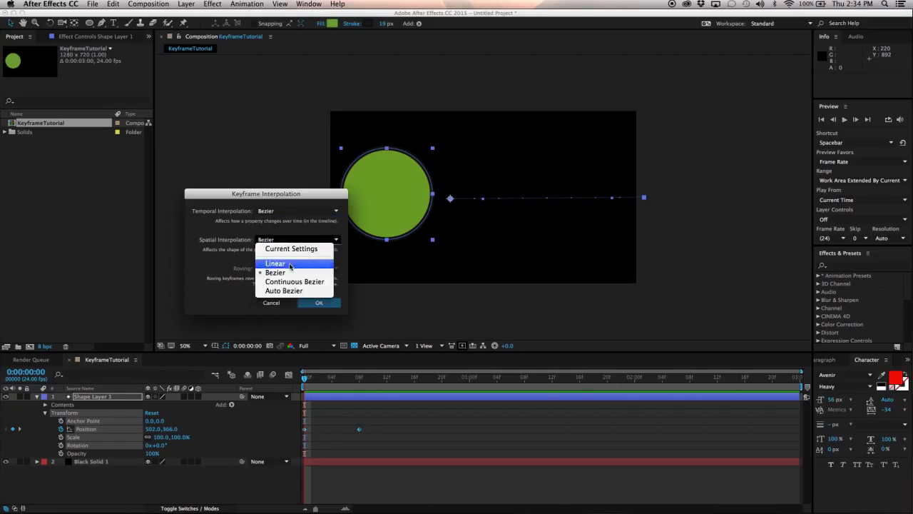
pyautogui.click(290, 259)
pyautogui.click(290, 243)
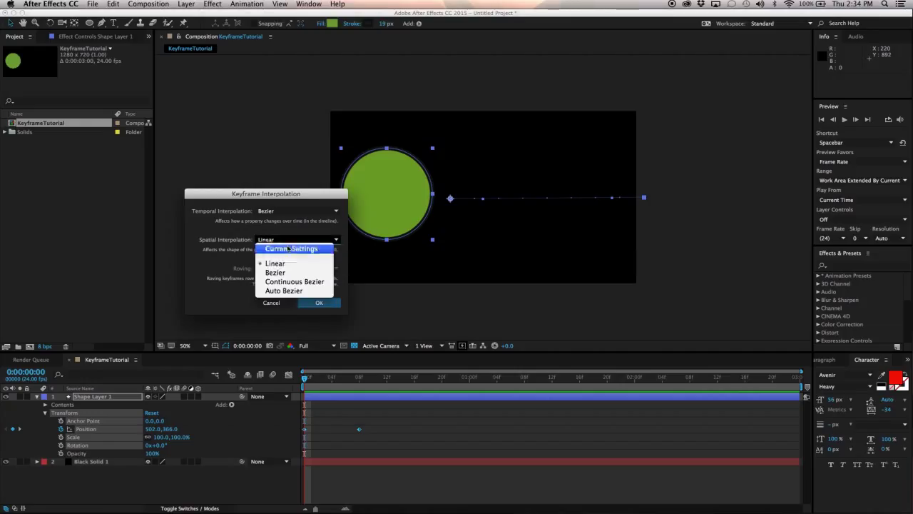
pyautogui.click(290, 283)
pyautogui.click(292, 241)
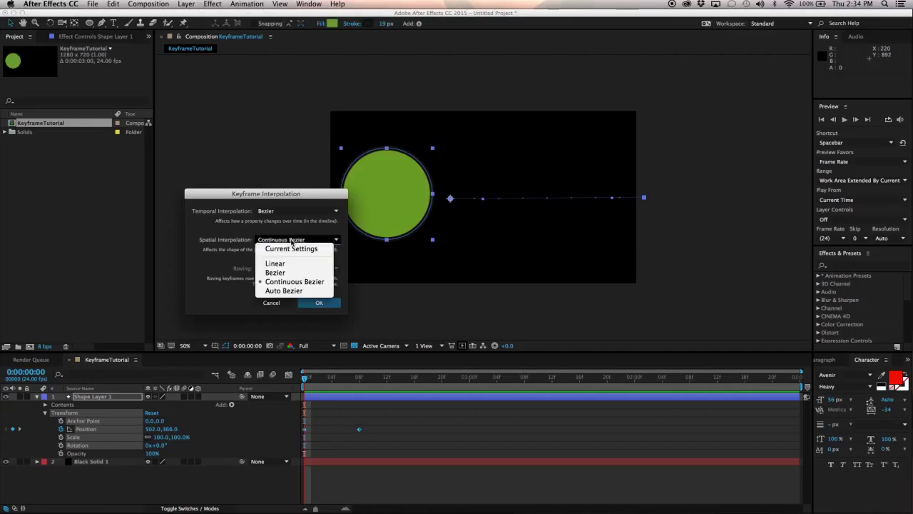
pyautogui.click(284, 291)
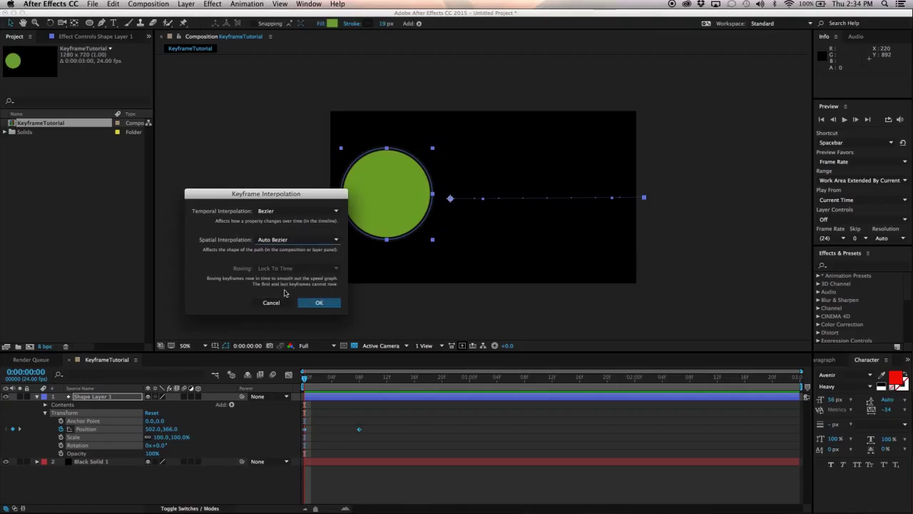
pyautogui.click(287, 241)
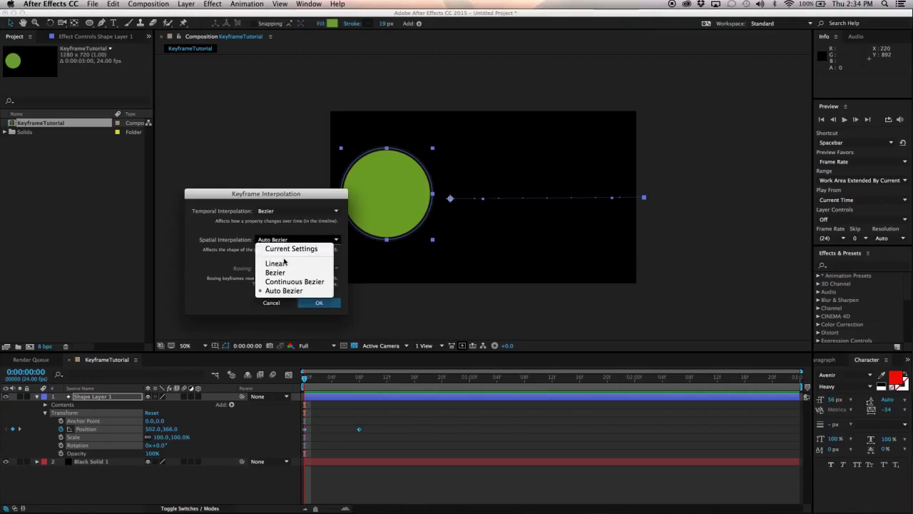
pyautogui.click(275, 264)
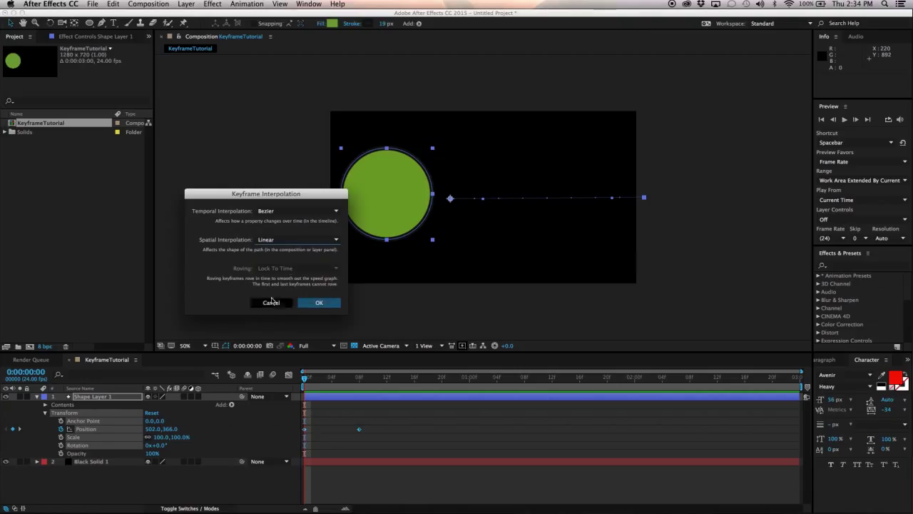
pyautogui.click(334, 240)
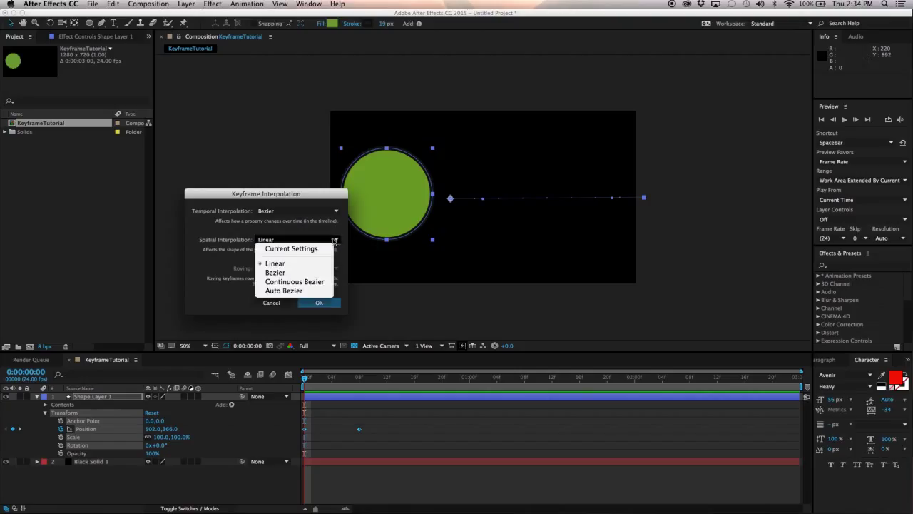
pyautogui.click(330, 243)
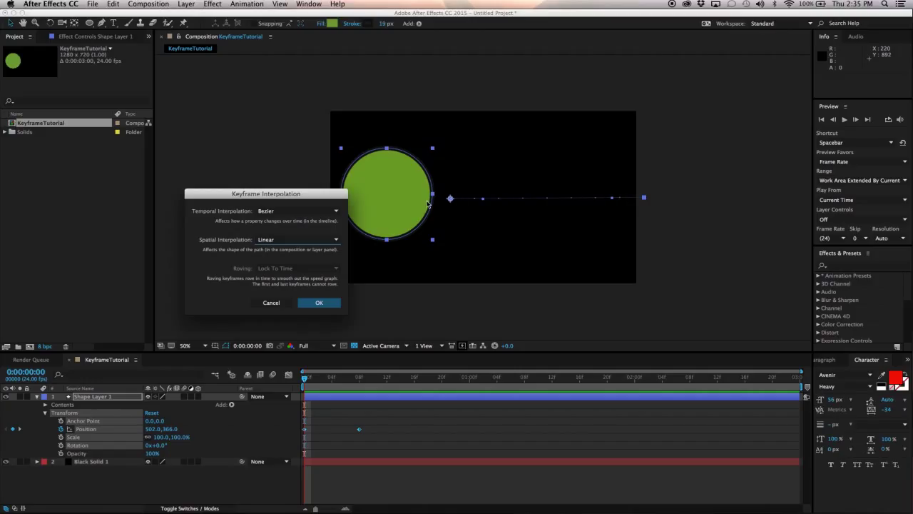
pyautogui.click(274, 304)
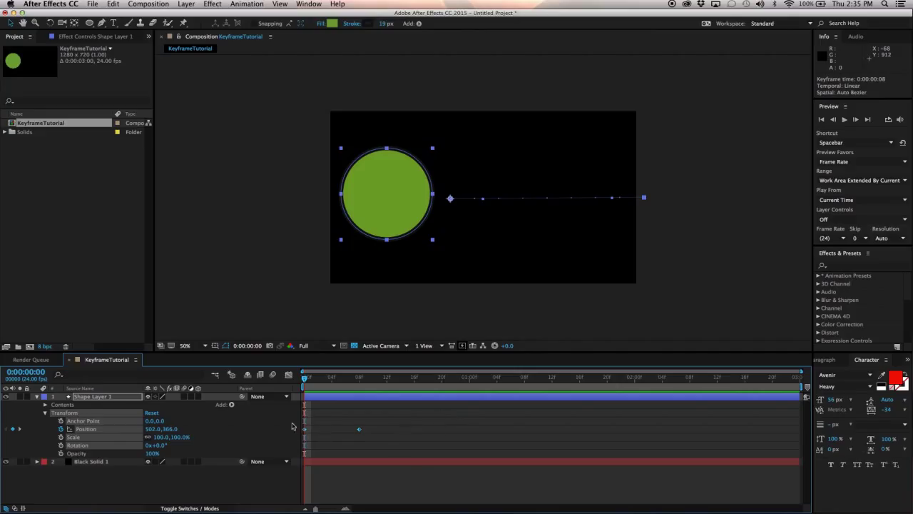
# Apply Easy Ease to both Position keyframes of the circle's layer and deselect them.
pyautogui.moveTo(291, 415); pyautogui.dragTo(387, 448)
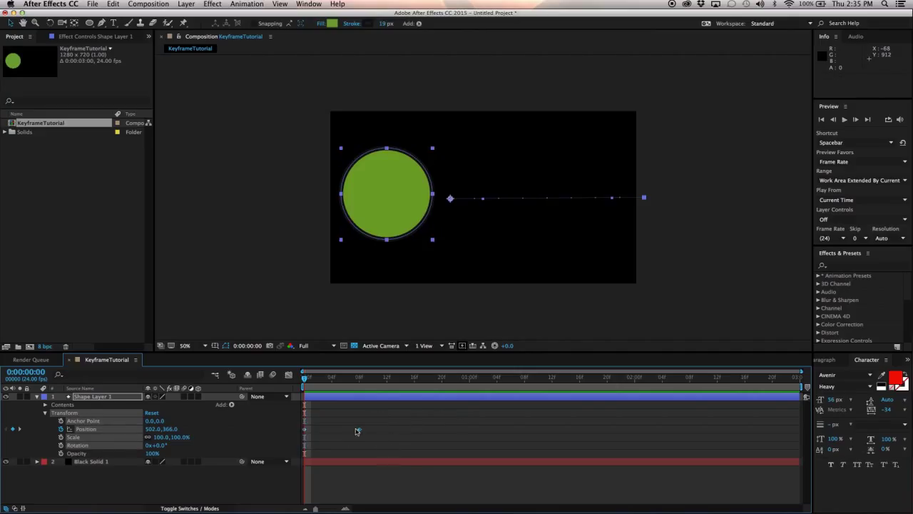
pyautogui.rightClick(359, 432)
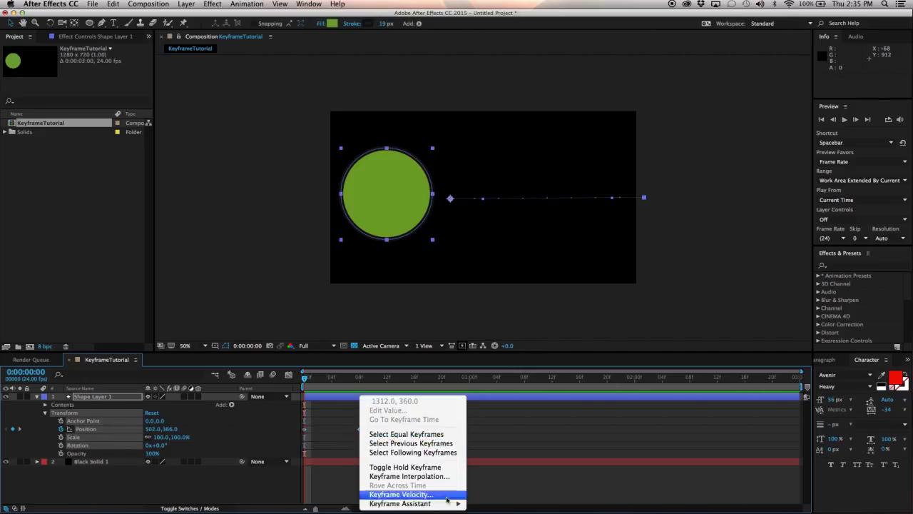
pyautogui.moveTo(441, 504)
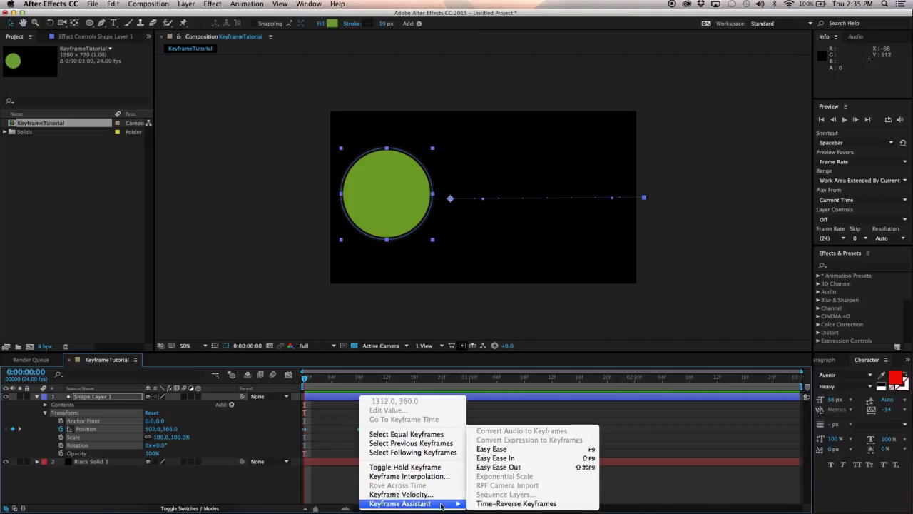
pyautogui.click(521, 450)
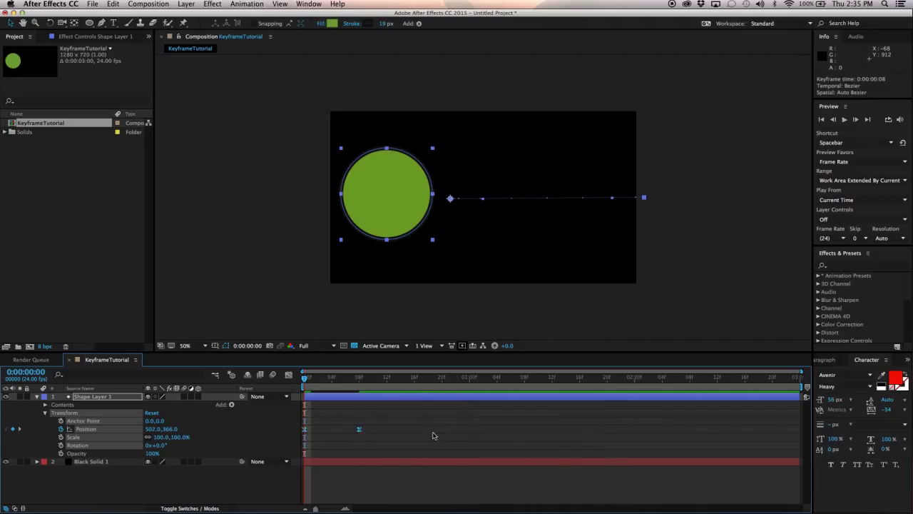
pyautogui.click(433, 438)
# Preview the circle's eased movement from 0:00:00:00.
pyautogui.moveTo(312, 384); pyautogui.dragTo(385, 439)
pyautogui.click(319, 430)
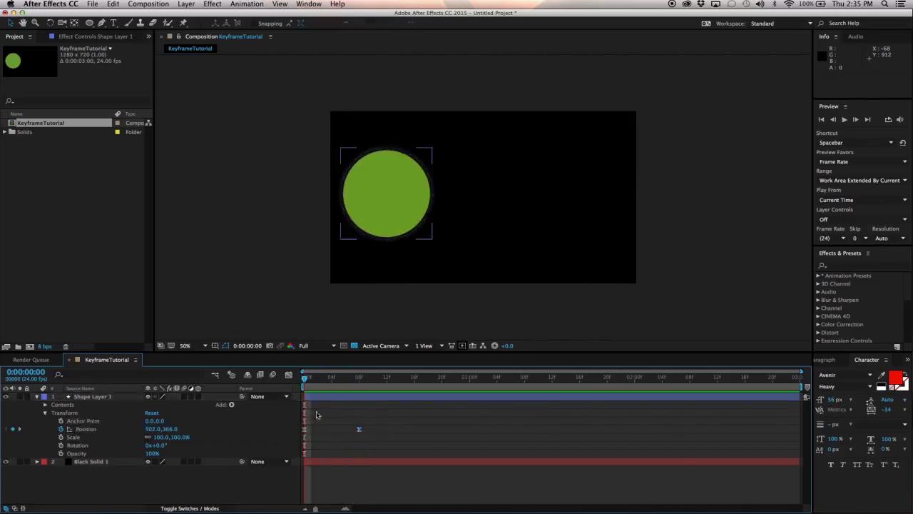
pyautogui.moveTo(306, 379)
pyautogui.mouseDown()
pyautogui.moveTo(357, 388)
pyautogui.moveTo(306, 389)
pyautogui.mouseUp()
pyautogui.click(844, 120)
pyautogui.click(845, 121)
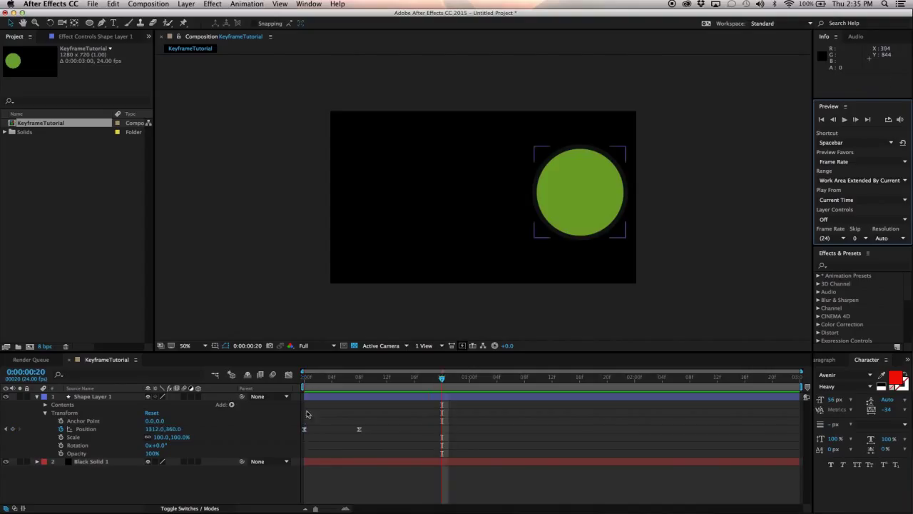
pyautogui.click(845, 121)
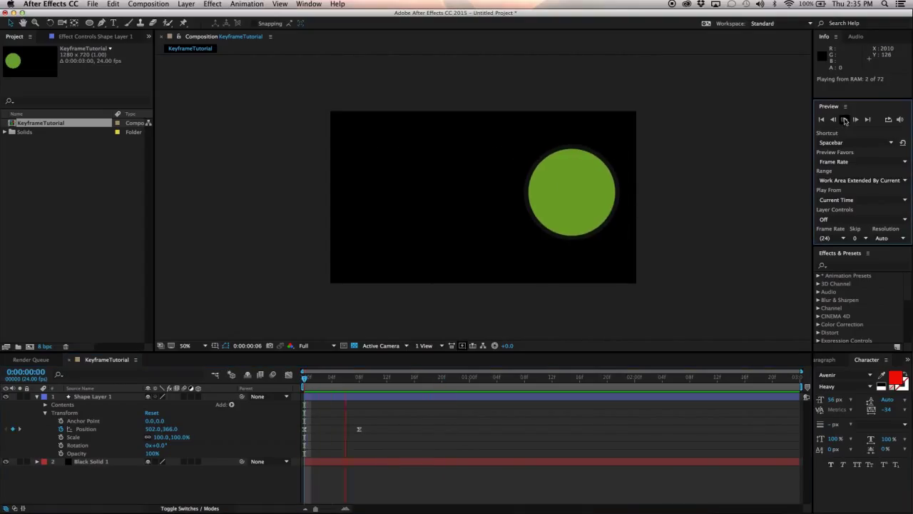
pyautogui.click(845, 122)
pyautogui.moveTo(366, 380); pyautogui.dragTo(392, 444)
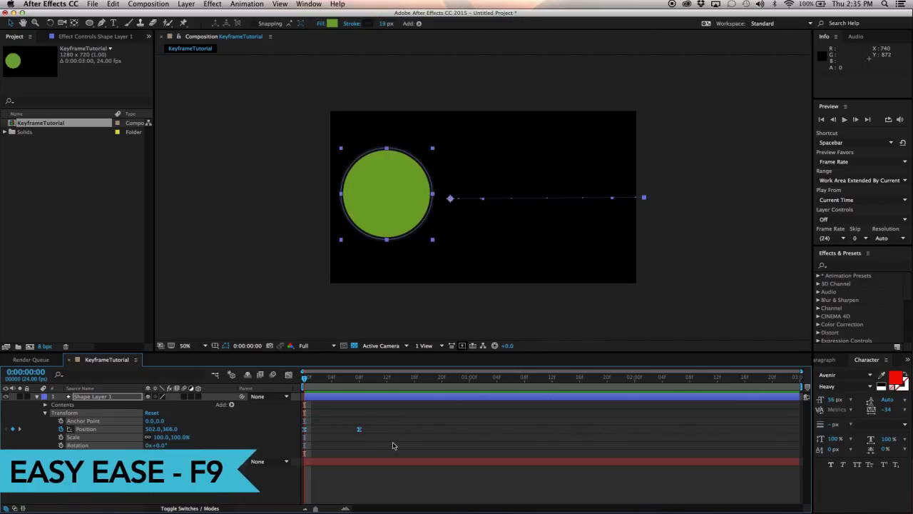
pyautogui.click(392, 442)
pyautogui.moveTo(279, 414); pyautogui.dragTo(409, 449)
pyautogui.click(409, 449)
pyautogui.moveTo(288, 418); pyautogui.dragTo(382, 445)
pyautogui.click(363, 438)
pyautogui.moveTo(291, 419); pyautogui.dragTo(371, 444)
pyautogui.click(369, 443)
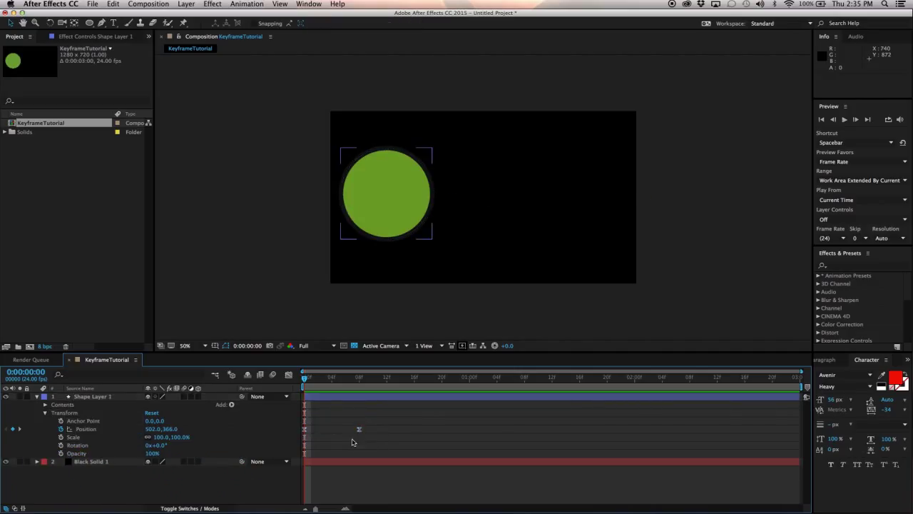
# Select and release the two eased Position keyframes and replay the circle's movement between them.
pyautogui.moveTo(288, 421); pyautogui.dragTo(371, 444)
pyautogui.click(370, 443)
pyautogui.press('space')
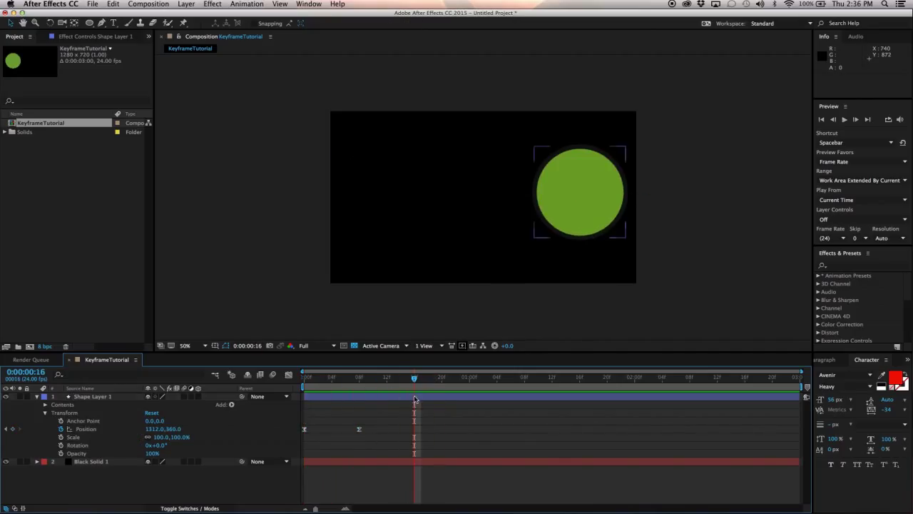
# Add a third Position keyframe at 0:00:00:16 on Shape Layer 1 and move the circle there to about 520, 496.
pyautogui.click(243, 399)
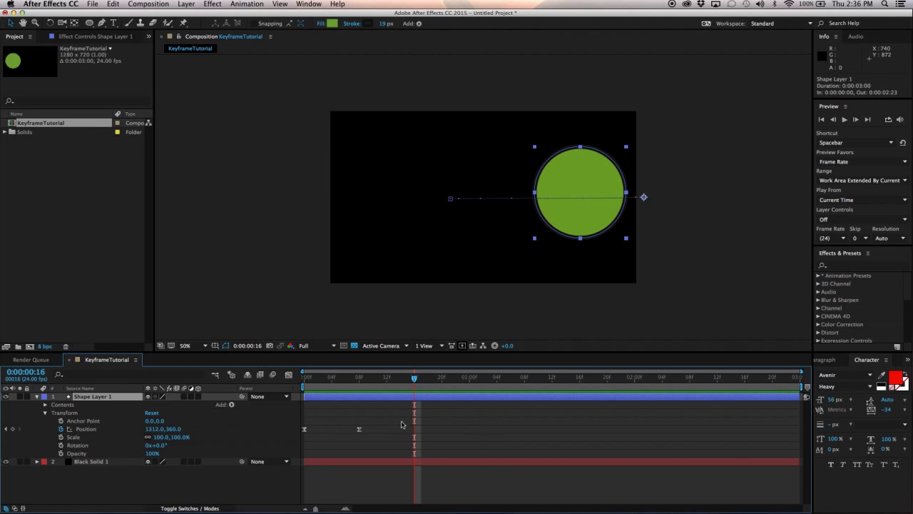
pyautogui.click(12, 428)
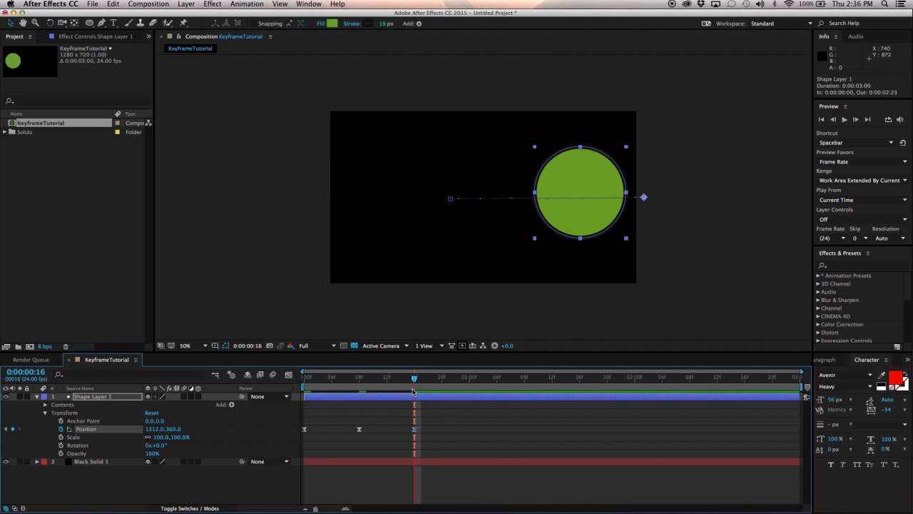
pyautogui.moveTo(412, 390); pyautogui.dragTo(415, 426)
pyautogui.moveTo(592, 207); pyautogui.dragTo(400, 240)
# Preview the circle's back-and-forth movement across the three Position keyframes.
pyautogui.moveTo(415, 387)
pyautogui.mouseDown()
pyautogui.moveTo(321, 387)
pyautogui.moveTo(440, 388)
pyautogui.moveTo(325, 387)
pyautogui.moveTo(421, 388)
pyautogui.moveTo(335, 387)
pyautogui.moveTo(422, 396)
pyautogui.mouseUp()
pyautogui.press('space')
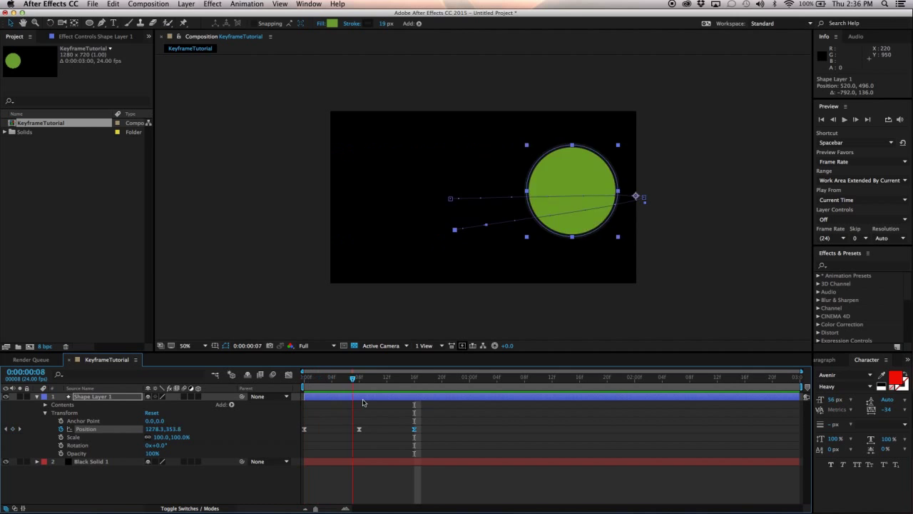
pyautogui.press('space')
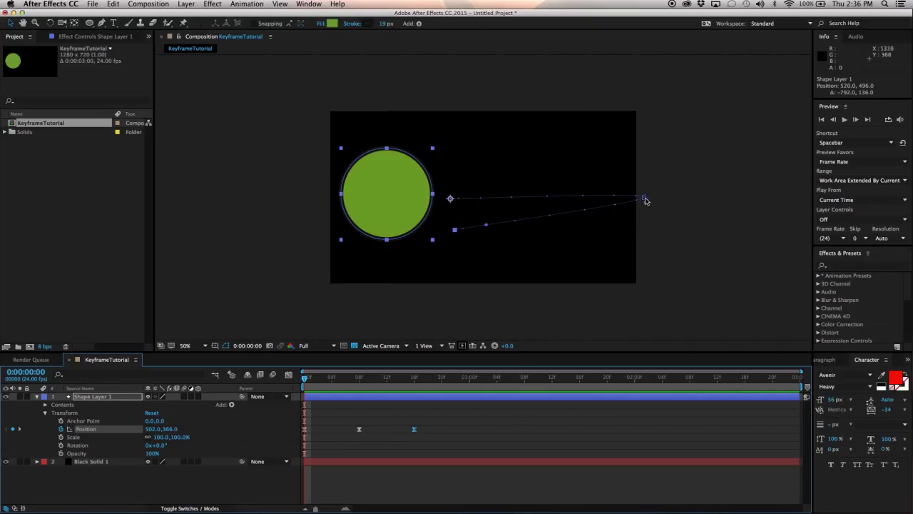
# Bend the motion path into a wide loop by pulling out both Bezier handles of the Position keyframe at 0:00:00:08.
pyautogui.click(645, 199)
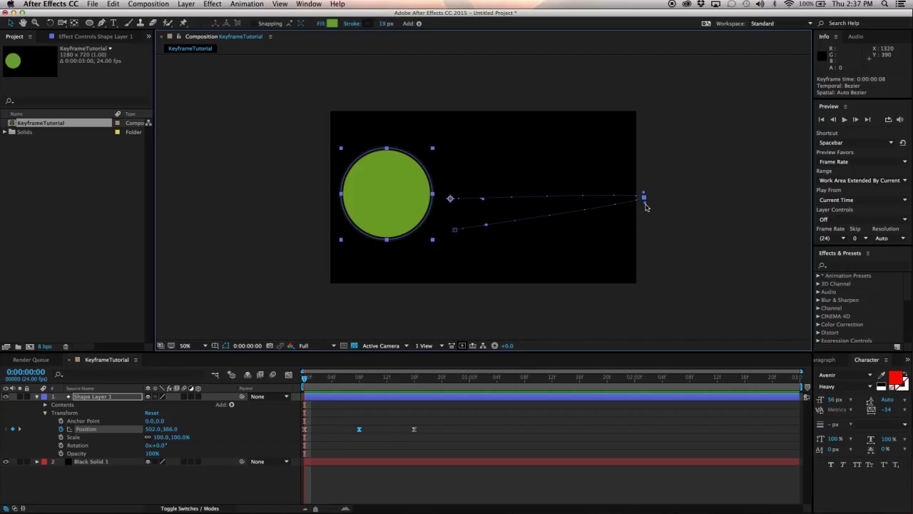
pyautogui.moveTo(645, 203); pyautogui.dragTo(695, 281)
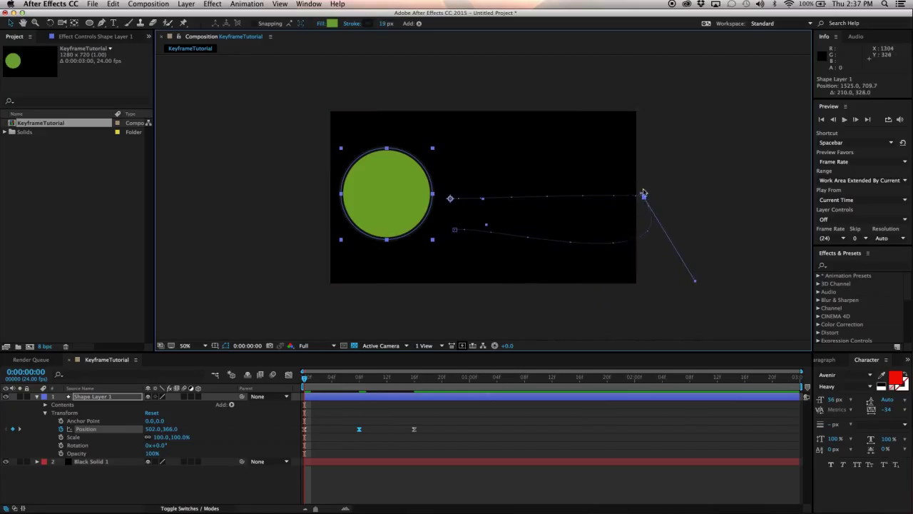
pyautogui.moveTo(642, 197); pyautogui.dragTo(629, 133)
# Deselect the layer and preview the circle travelling along the curved motion path.
pyautogui.click(358, 408)
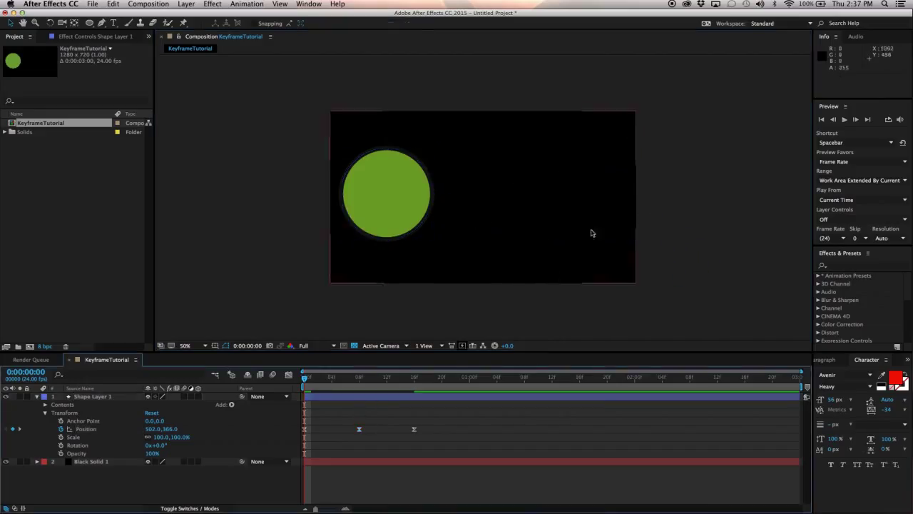
pyautogui.click(845, 121)
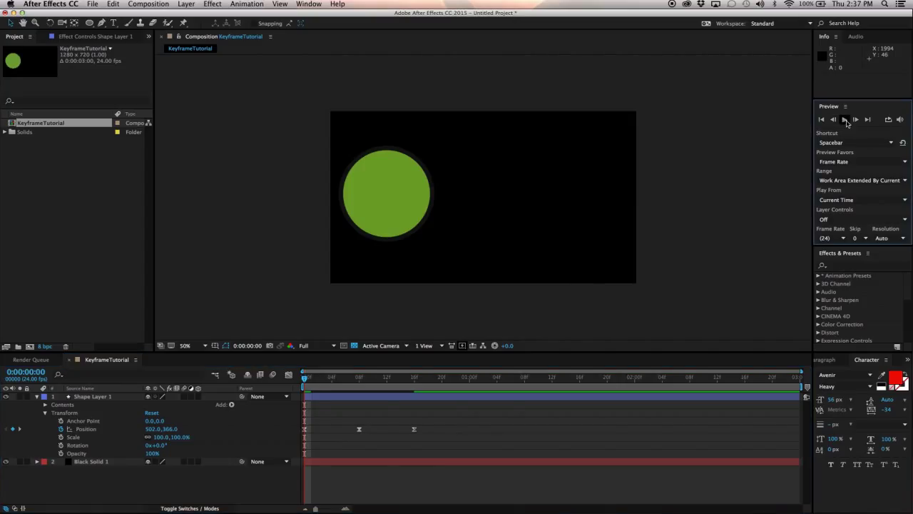
pyautogui.click(846, 123)
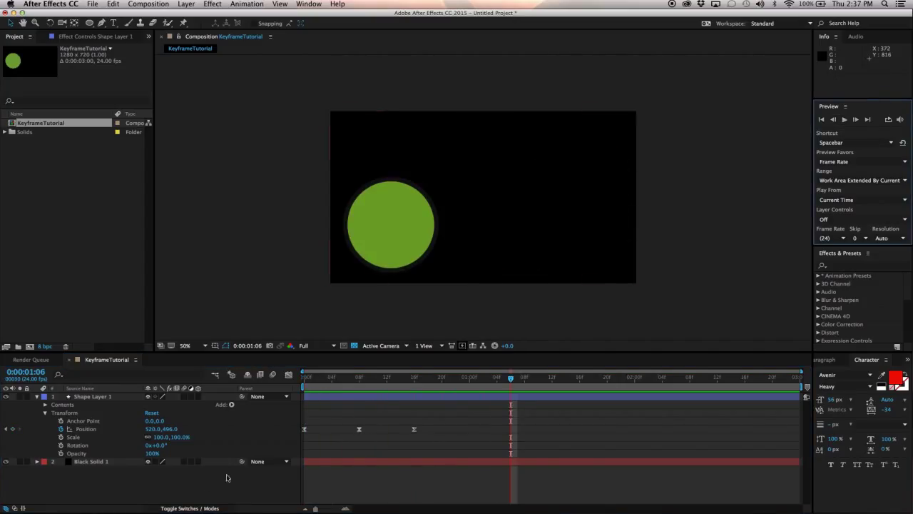
# Scrub through the start of the curved animation with the motion path shown and return to 0:00:00:00.
pyautogui.moveTo(307, 379)
pyautogui.mouseDown()
pyautogui.moveTo(436, 381)
pyautogui.moveTo(305, 379)
pyautogui.mouseUp()
pyautogui.moveTo(311, 425); pyautogui.dragTo(311, 451)
pyautogui.click(346, 398)
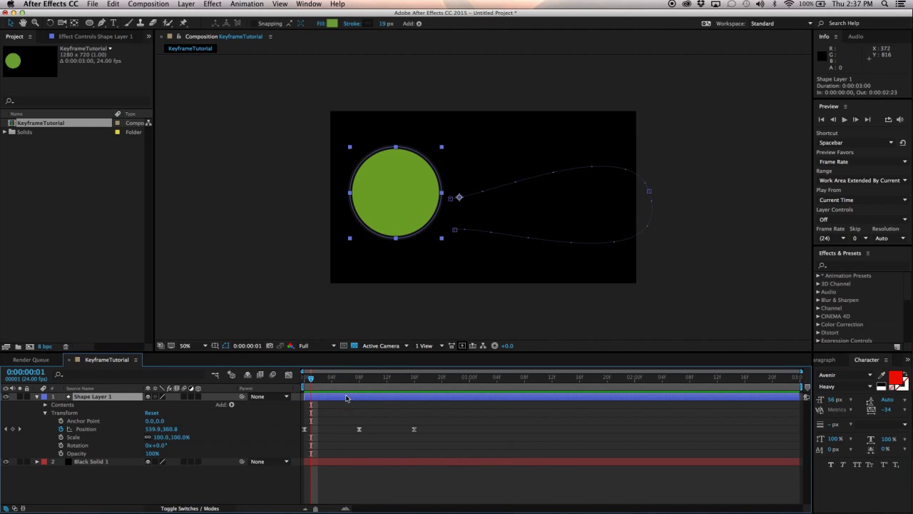
pyautogui.moveTo(301, 386); pyautogui.dragTo(312, 424)
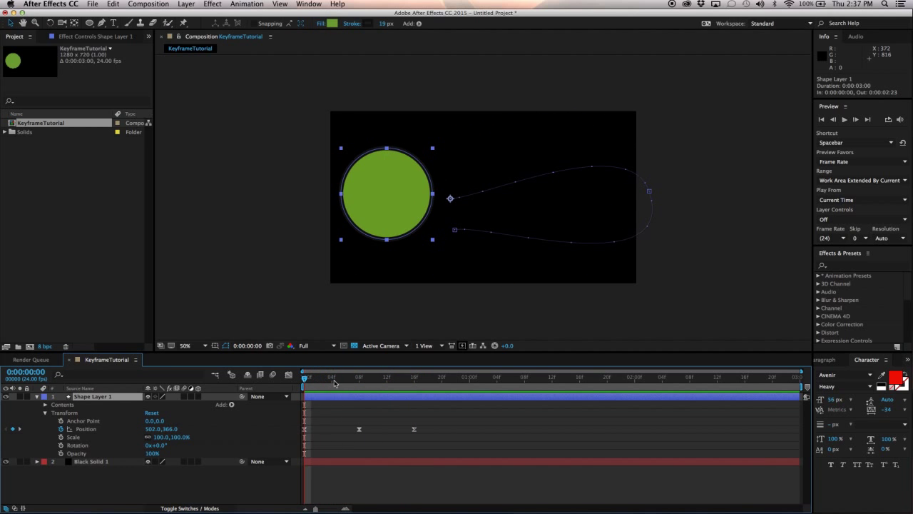
pyautogui.moveTo(335, 384); pyautogui.dragTo(324, 425)
pyautogui.click(325, 425)
pyautogui.moveTo(307, 378); pyautogui.dragTo(303, 418)
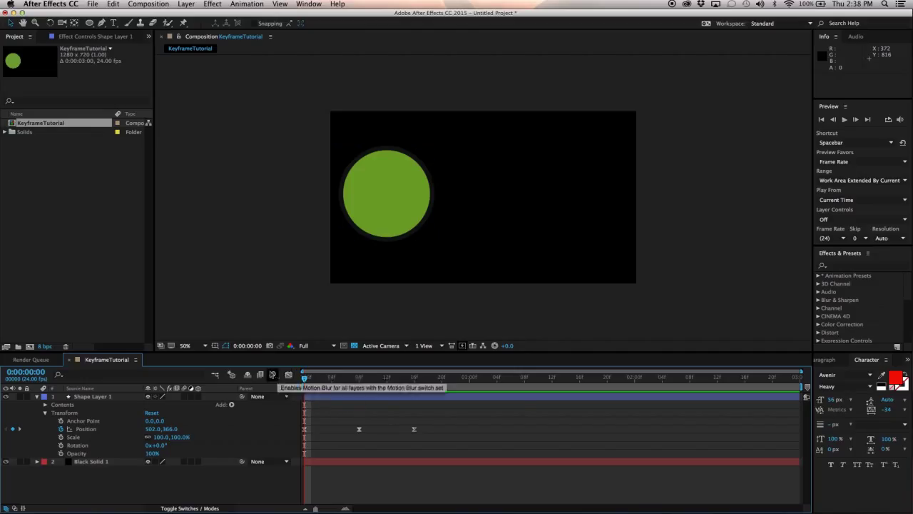
# Show the Position curves in the Graph Editor and move the middle keyframe to 0:00:00:12 with a position of about 1142, 291.
pyautogui.click(288, 375)
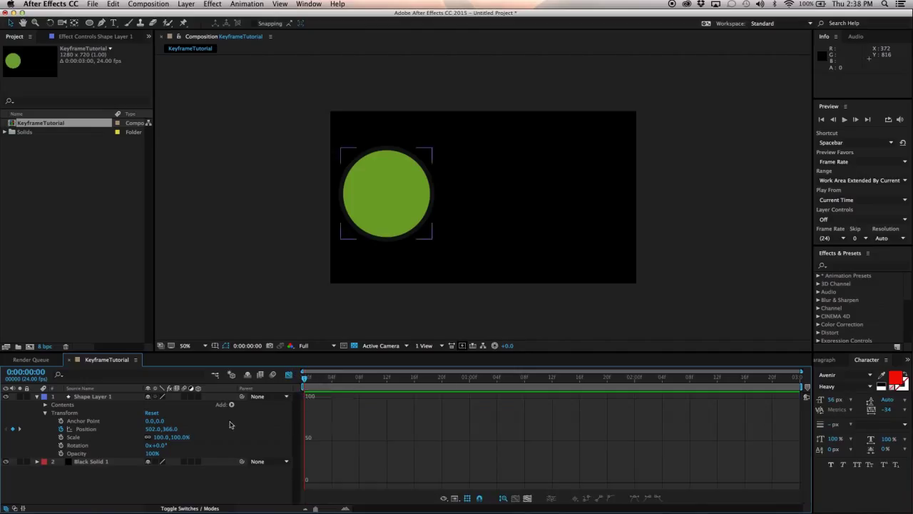
pyautogui.click(86, 429)
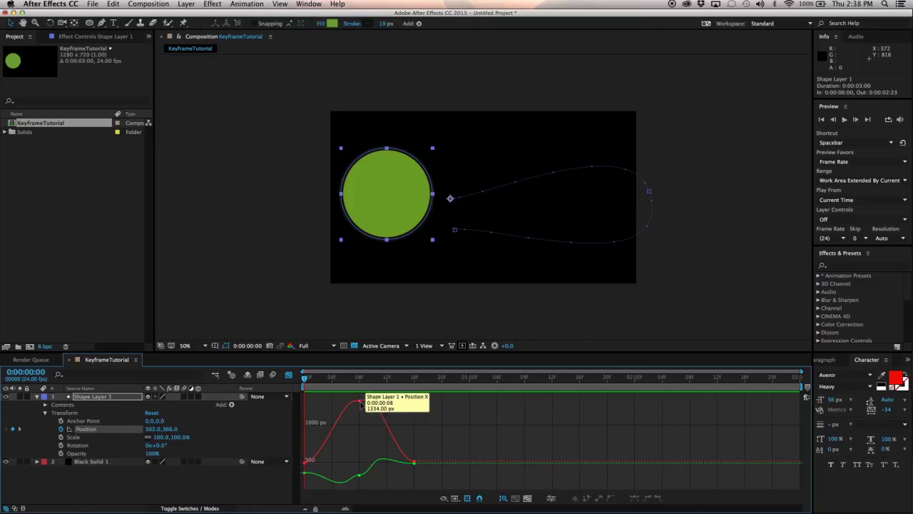
pyautogui.click(359, 475)
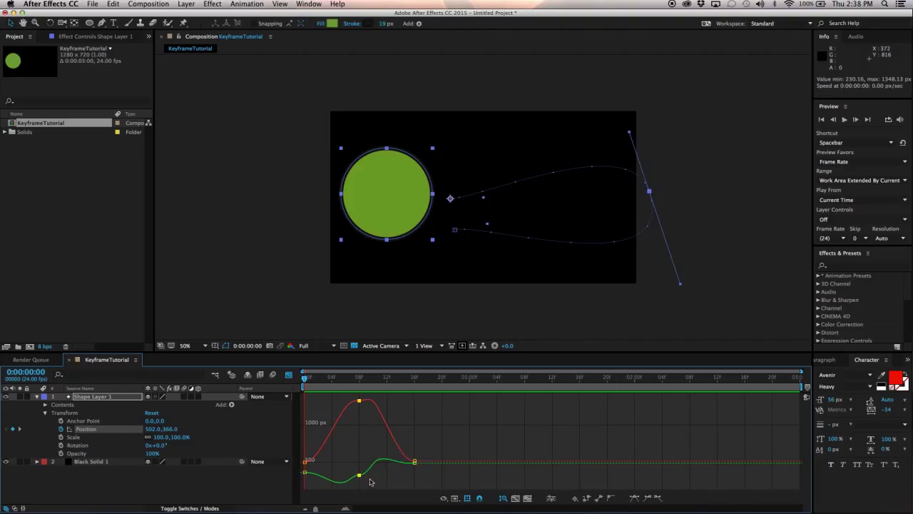
pyautogui.moveTo(360, 476)
pyautogui.mouseDown()
pyautogui.moveTo(359, 413)
pyautogui.moveTo(366, 480)
pyautogui.moveTo(359, 475)
pyautogui.moveTo(370, 485)
pyautogui.moveTo(351, 483)
pyautogui.moveTo(381, 482)
pyautogui.moveTo(339, 483)
pyautogui.moveTo(362, 477)
pyautogui.mouseUp()
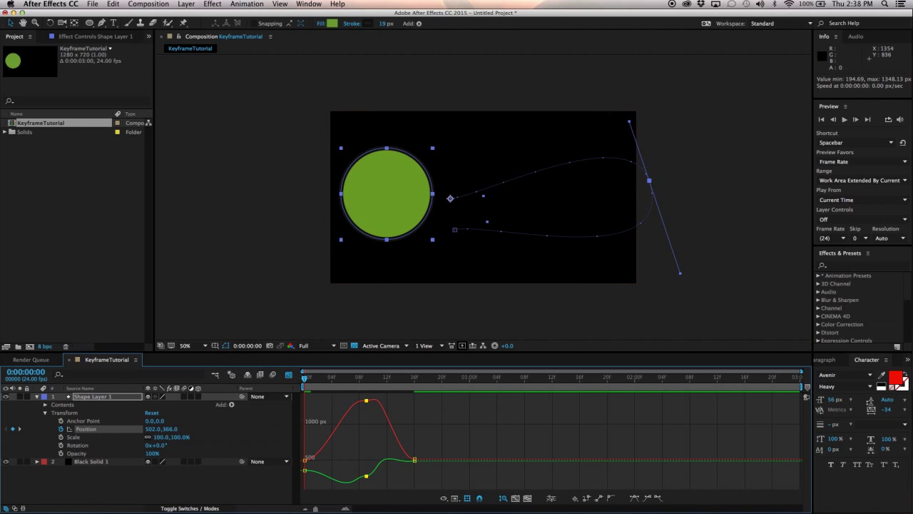
pyautogui.moveTo(369, 398); pyautogui.dragTo(386, 418)
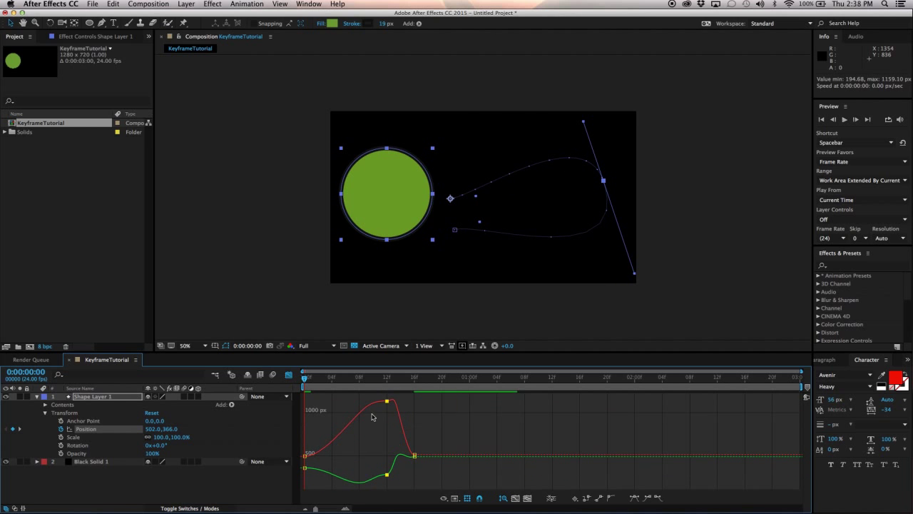
# Move the current time to 0:00:00:04 and apply Easy Ease In to the middle keyframe on the Position X curve.
pyautogui.moveTo(311, 384); pyautogui.dragTo(333, 428)
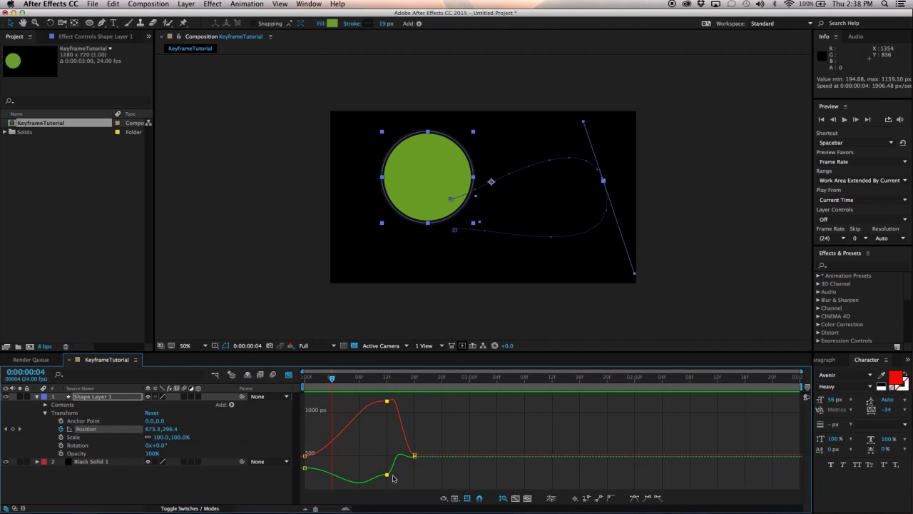
pyautogui.click(373, 426)
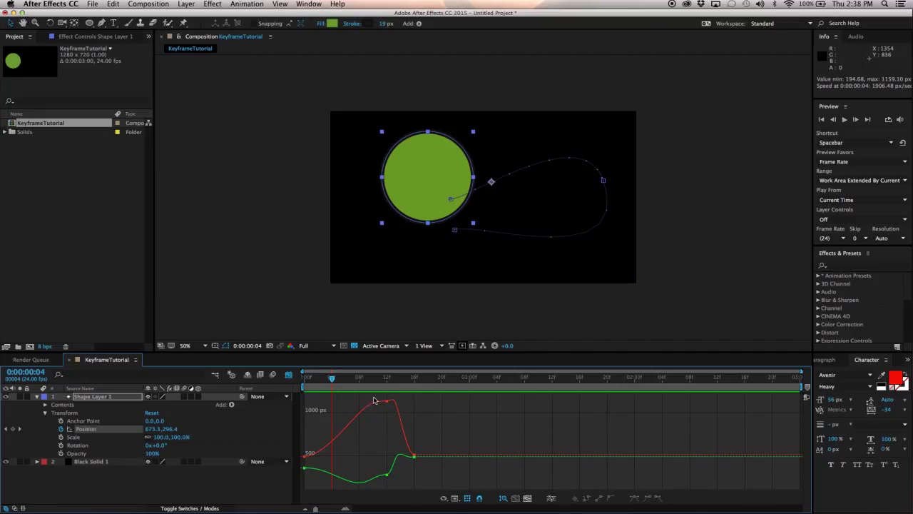
pyautogui.click(386, 401)
pyautogui.rightClick(387, 403)
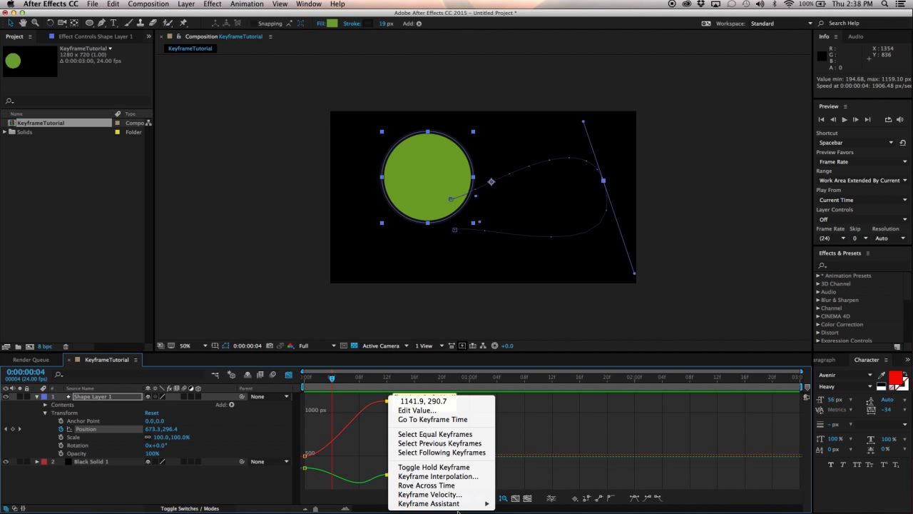
pyautogui.moveTo(458, 508)
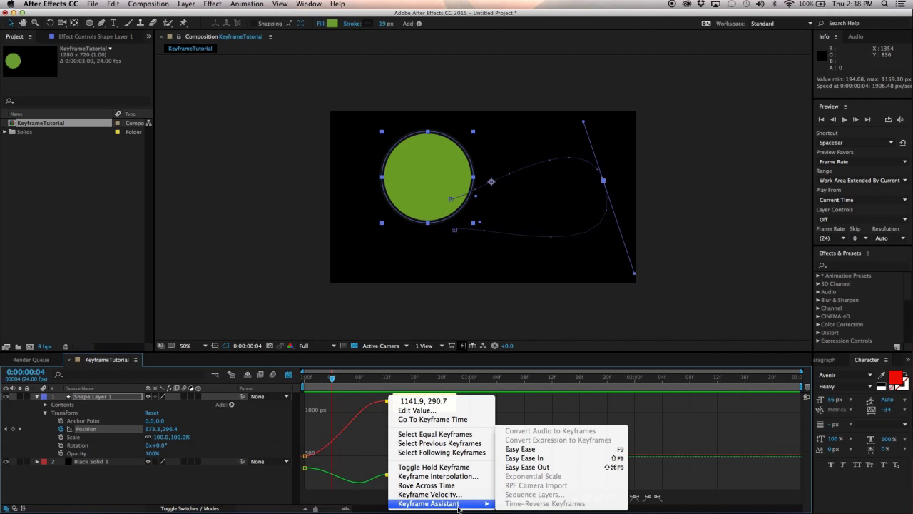
pyautogui.click(541, 459)
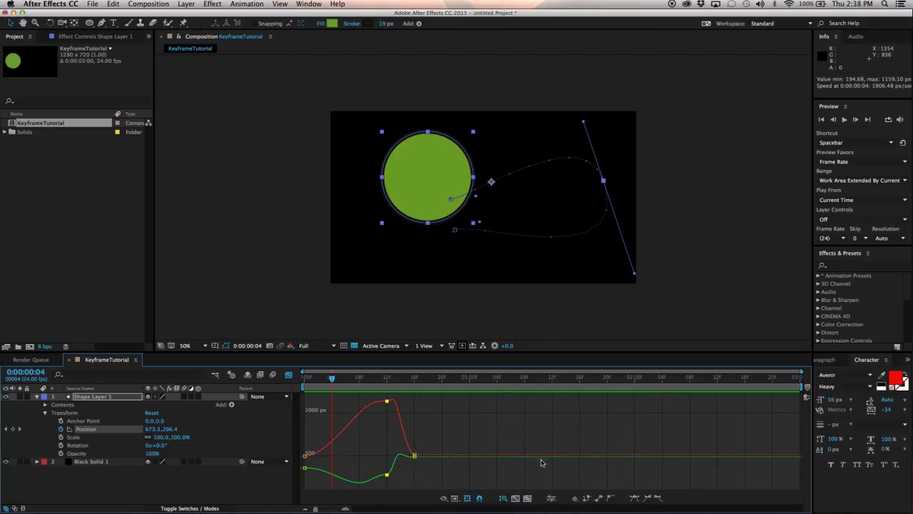
# Apply Easy Ease In to the keyframe at 0:00:00:12 on the Position Y curve.
pyautogui.click(371, 476)
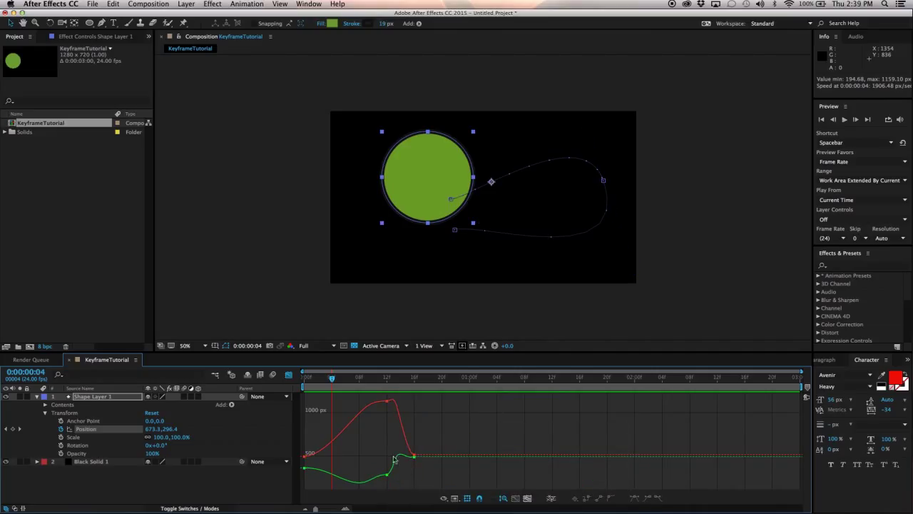
pyautogui.click(386, 473)
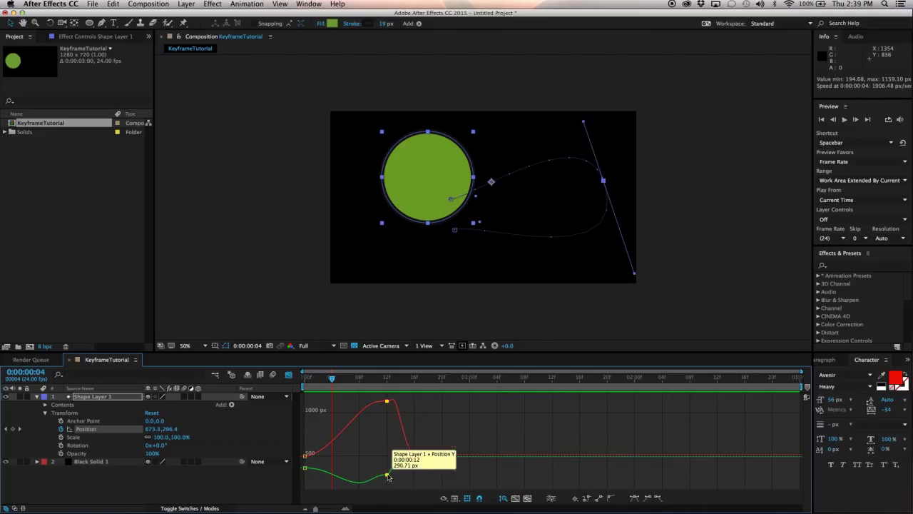
pyautogui.rightClick(387, 474)
pyautogui.moveTo(478, 503)
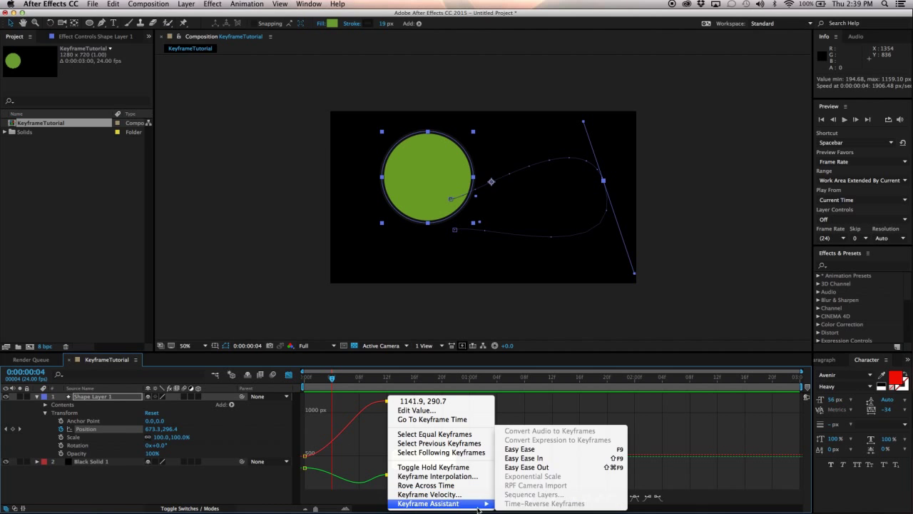
pyautogui.click(543, 458)
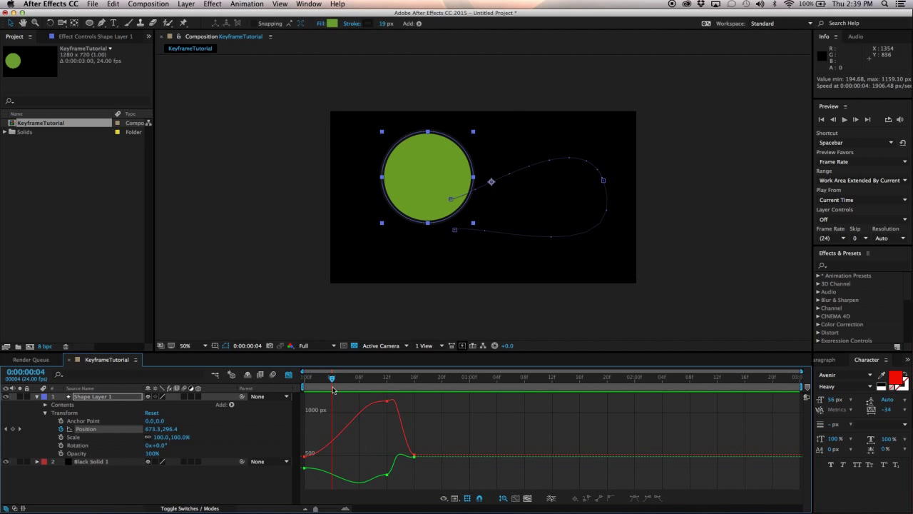
# Move the current time to 0:00:00:12 and examine the X and Y keyframes there on the Position curves.
pyautogui.moveTo(333, 378); pyautogui.dragTo(391, 461)
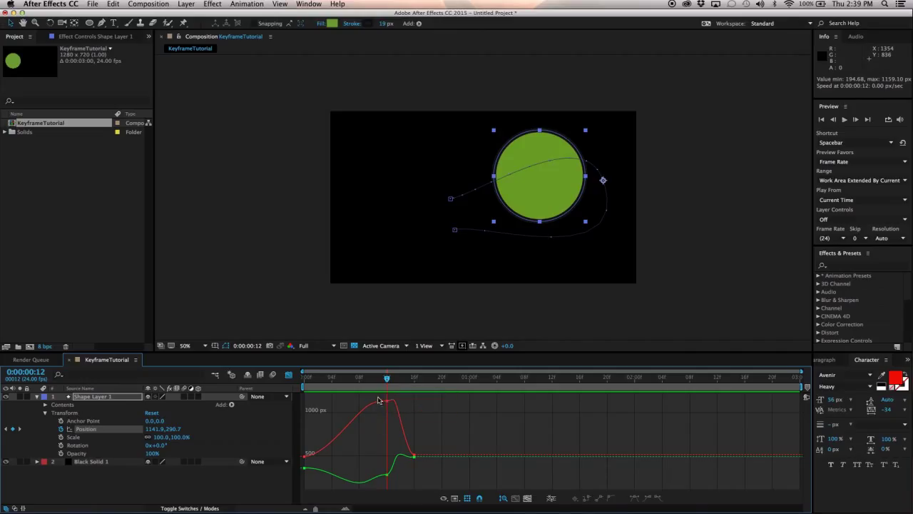
pyautogui.moveTo(380, 401); pyautogui.dragTo(393, 480)
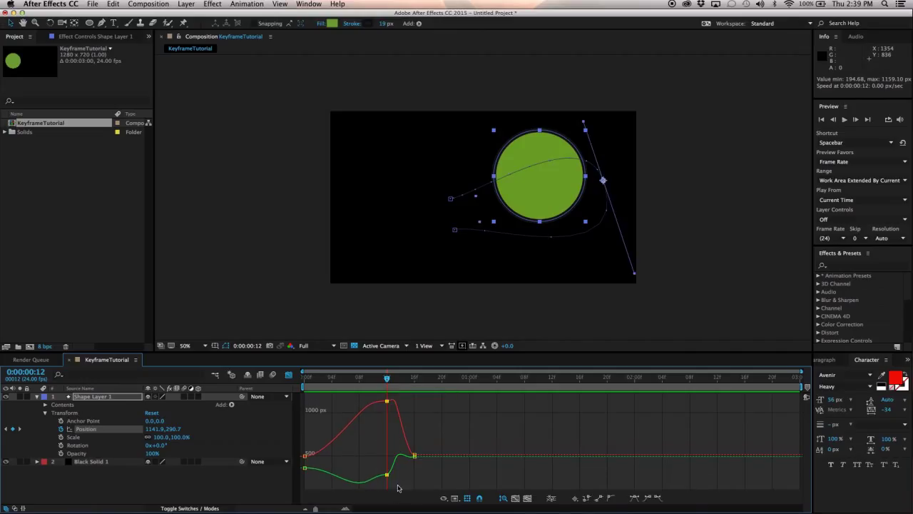
pyautogui.click(377, 424)
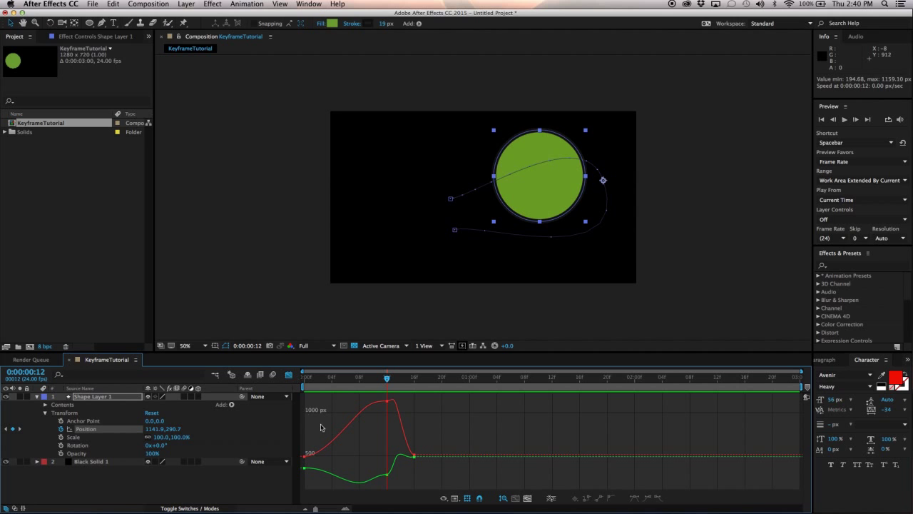
# Shift the middle Position keyframe to 0:00:00:13 with a lower circle position, and close the Graph Editor.
pyautogui.moveTo(386, 472)
pyautogui.mouseDown()
pyautogui.moveTo(385, 427)
pyautogui.moveTo(376, 425)
pyautogui.moveTo(380, 455)
pyautogui.moveTo(389, 414)
pyautogui.moveTo(376, 410)
pyautogui.moveTo(391, 471)
pyautogui.moveTo(418, 428)
pyautogui.moveTo(404, 421)
pyautogui.moveTo(394, 473)
pyautogui.mouseUp()
pyautogui.click(288, 374)
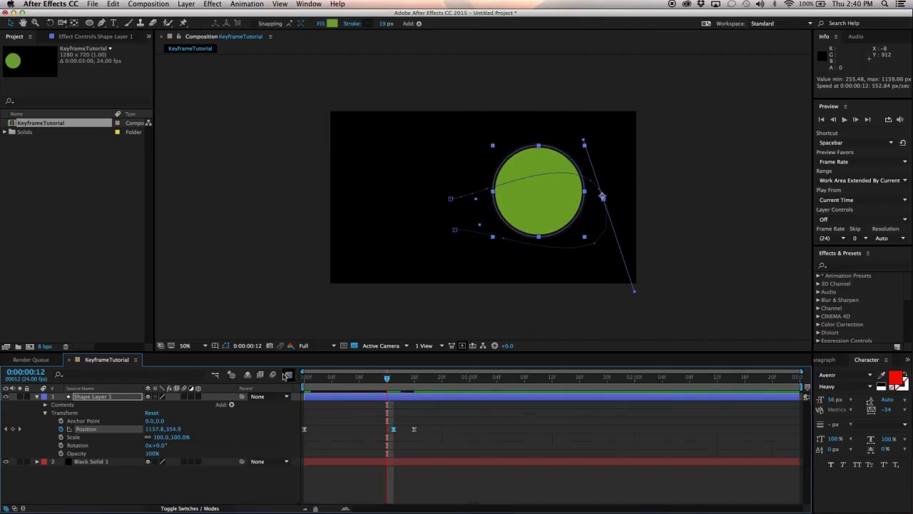
pyautogui.click(439, 439)
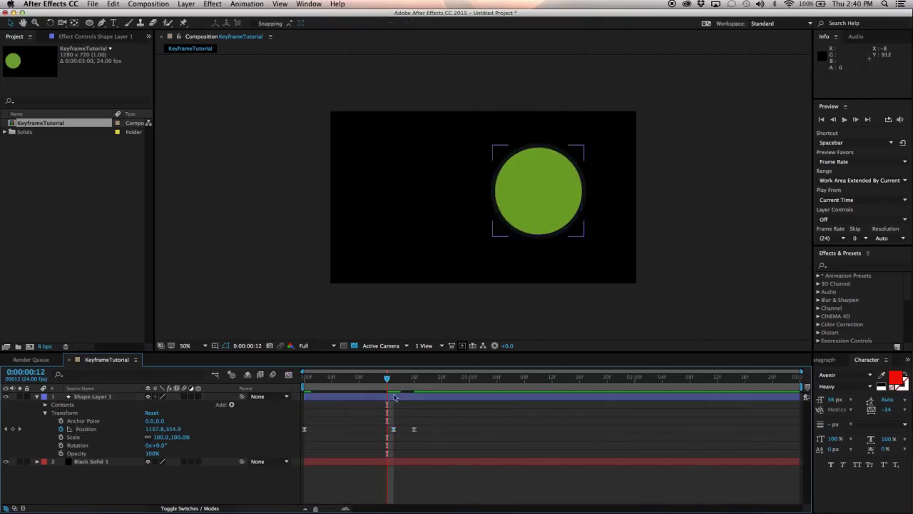
# Move the current time to 0:00:00:18 and select Shape Layer 1.
pyautogui.moveTo(388, 393); pyautogui.dragTo(429, 410)
pyautogui.click(455, 398)
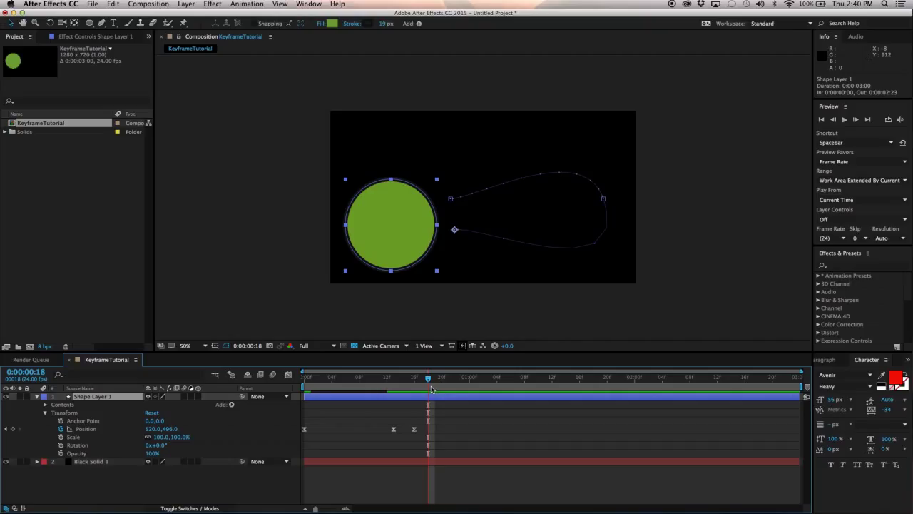
pyautogui.click(429, 389)
pyautogui.moveTo(429, 383); pyautogui.dragTo(423, 384)
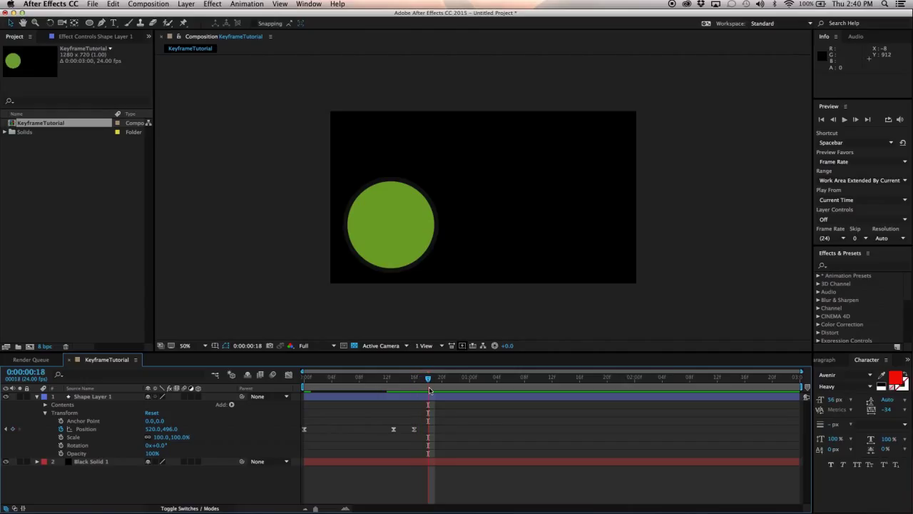
pyautogui.click(432, 397)
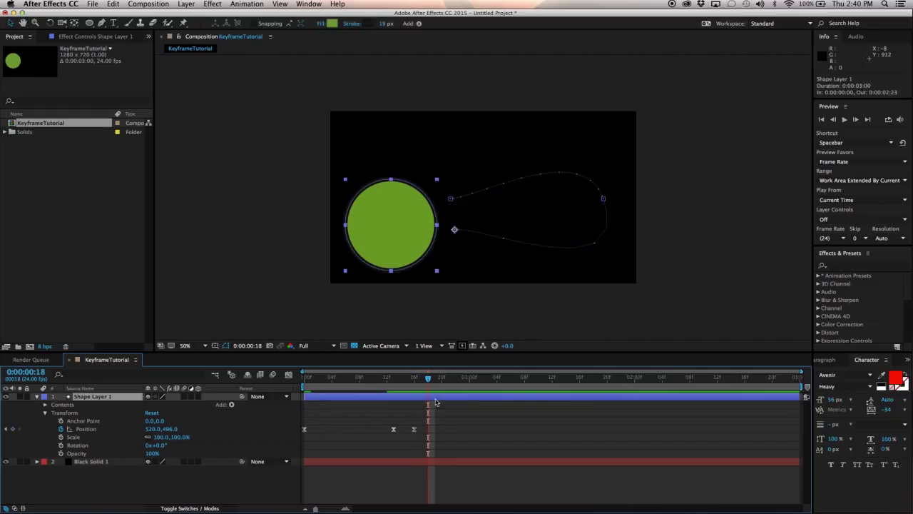
# Add a Position keyframe to Shape Layer 1 at 0:00:00:18 without moving the circle, and preview the motion.
pyautogui.click(434, 423)
pyautogui.click(435, 398)
pyautogui.click(12, 429)
pyautogui.click(463, 444)
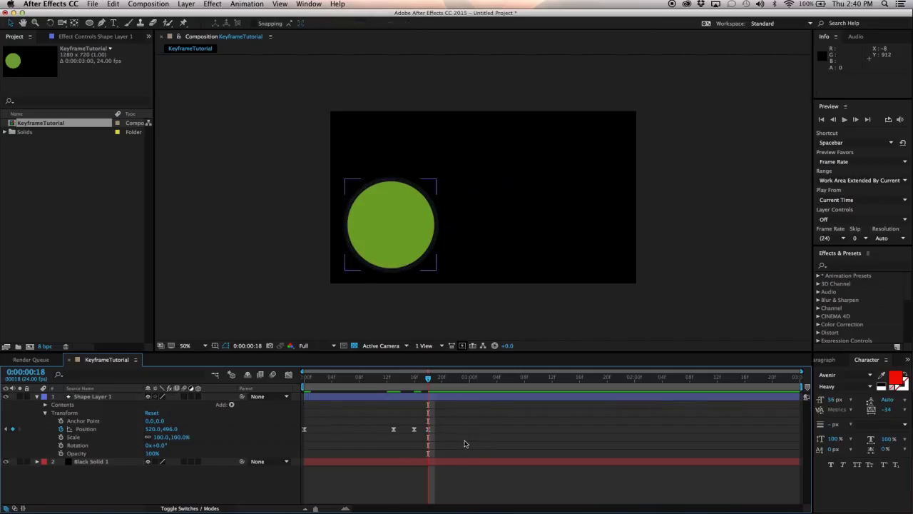
pyautogui.moveTo(420, 383); pyautogui.dragTo(430, 444)
pyautogui.press('space')
pyautogui.press('space')
# Turn the Position keyframe at 0:00:00:18 into a hold keyframe and advance the current time to 0:00:00:19.
pyautogui.moveTo(419, 415); pyautogui.dragTo(465, 452)
pyautogui.rightClick(428, 429)
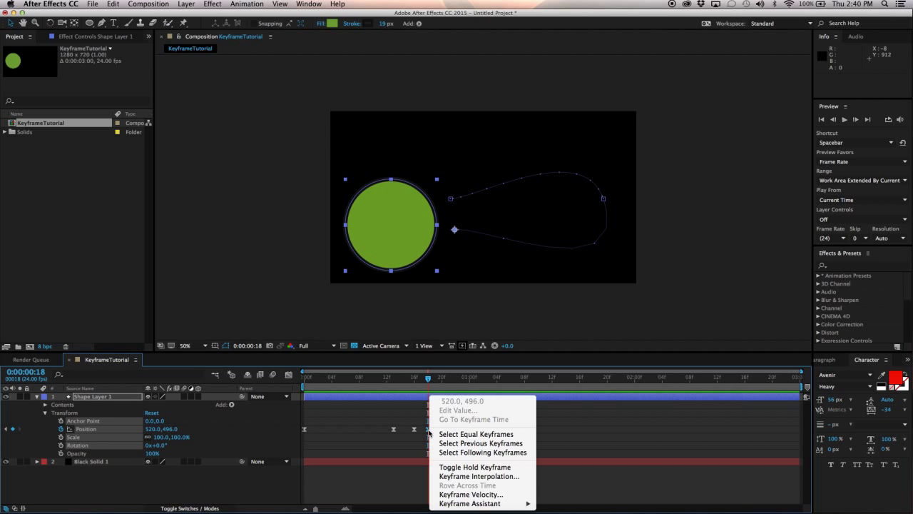
pyautogui.moveTo(490, 506)
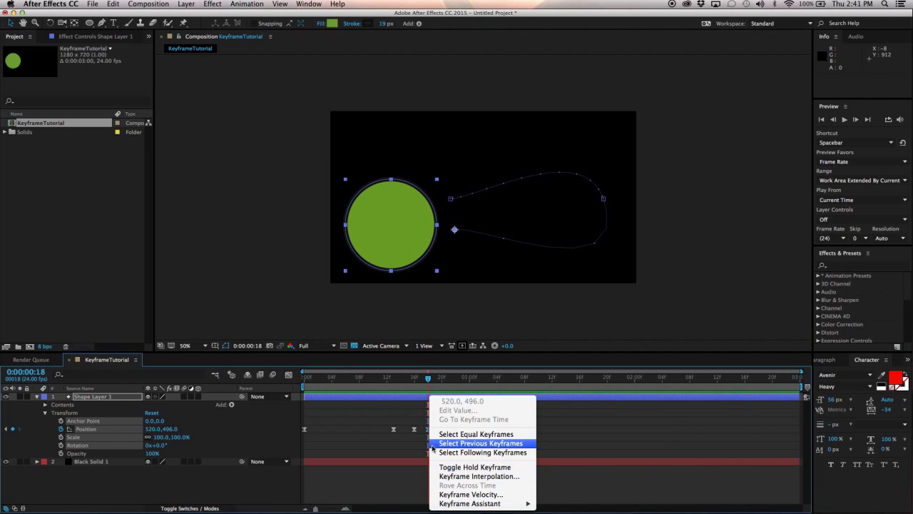
pyautogui.click(473, 470)
pyautogui.click(449, 441)
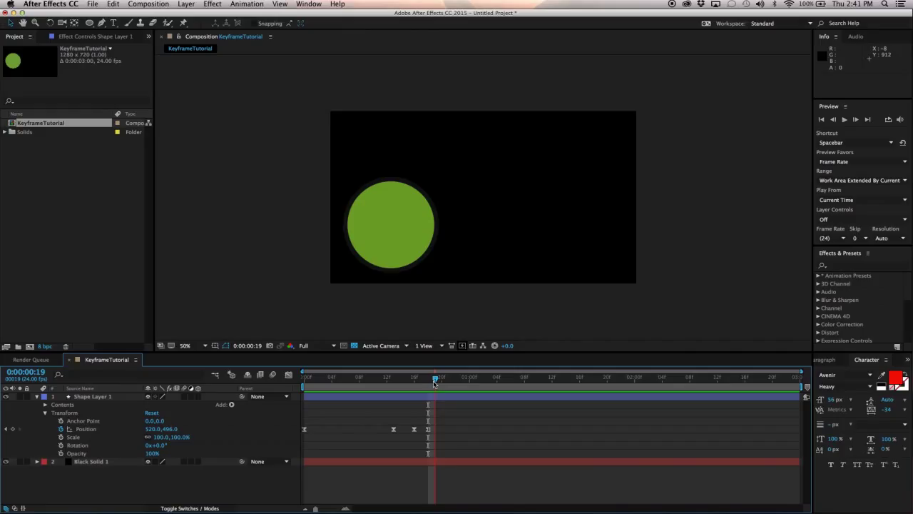
pyautogui.click(441, 436)
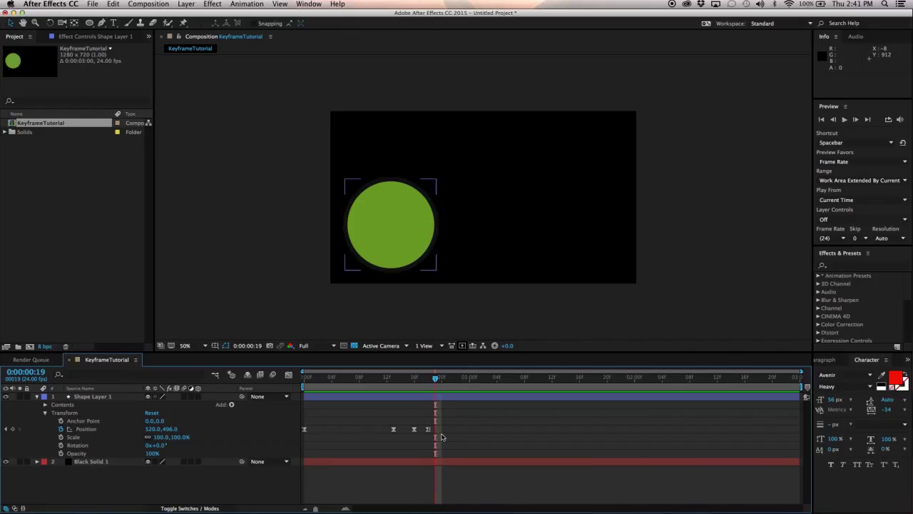
# Move the circle to about 498, 244 at the 0:00:00:18 keyframe and shift that keyframe to 0:00:00:19.
pyautogui.click(465, 403)
pyautogui.moveTo(430, 380)
pyautogui.mouseDown()
pyautogui.moveTo(408, 379)
pyautogui.moveTo(430, 381)
pyautogui.mouseUp()
pyautogui.click(429, 430)
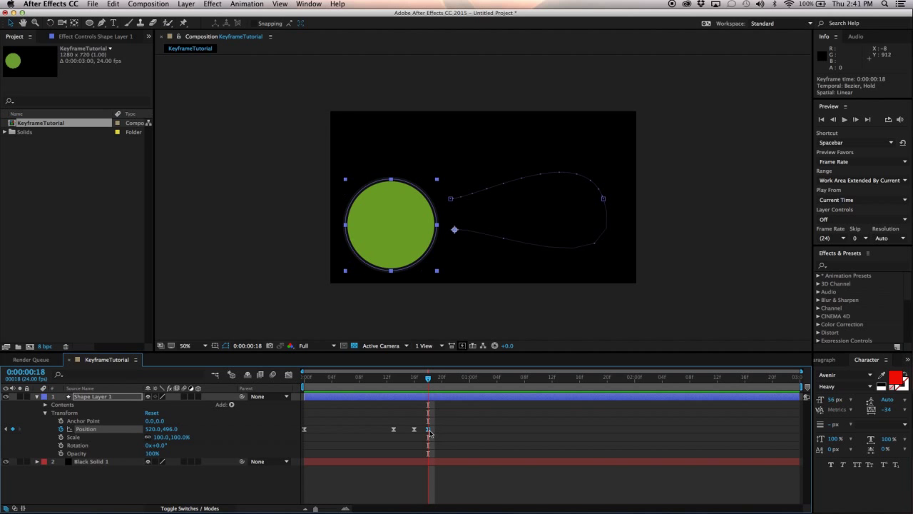
pyautogui.moveTo(393, 237); pyautogui.dragTo(389, 181)
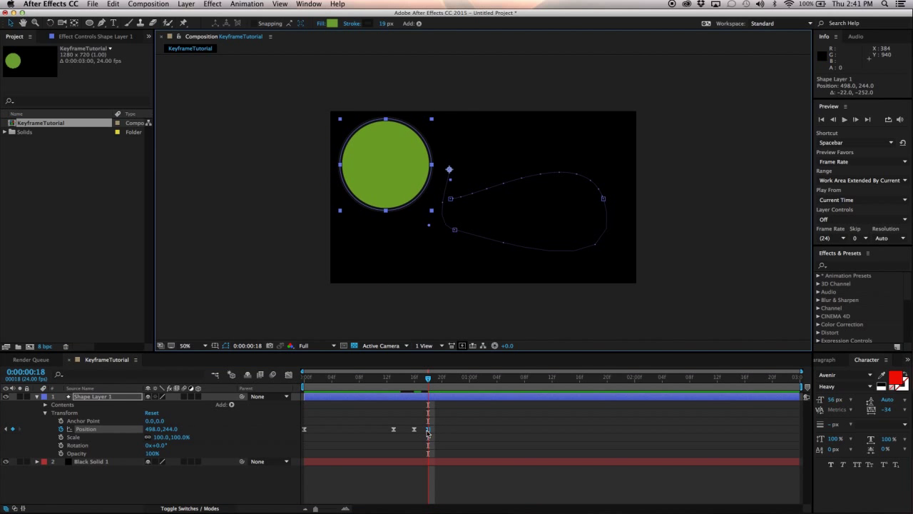
pyautogui.moveTo(428, 431); pyautogui.dragTo(435, 432)
pyautogui.click(475, 446)
# Preview the animation from 0:00:00:20, just after the hold keyframe.
pyautogui.moveTo(428, 380); pyautogui.dragTo(440, 386)
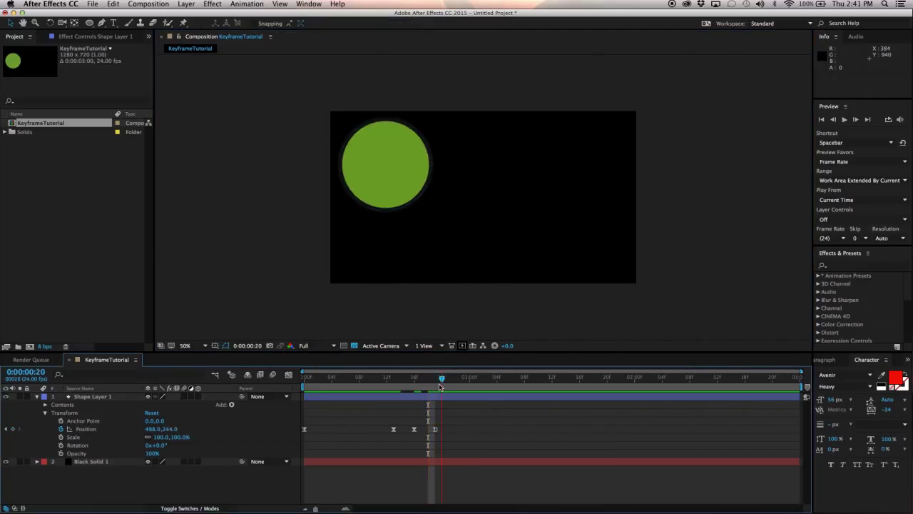
pyautogui.press('space')
pyautogui.press('space')
pyautogui.press('space')
pyautogui.press('space')
# Keyframe the circle at about 994, 324 at 0:00:00:21.
pyautogui.moveTo(442, 380)
pyautogui.mouseDown()
pyautogui.moveTo(431, 385)
pyautogui.moveTo(449, 390)
pyautogui.mouseUp()
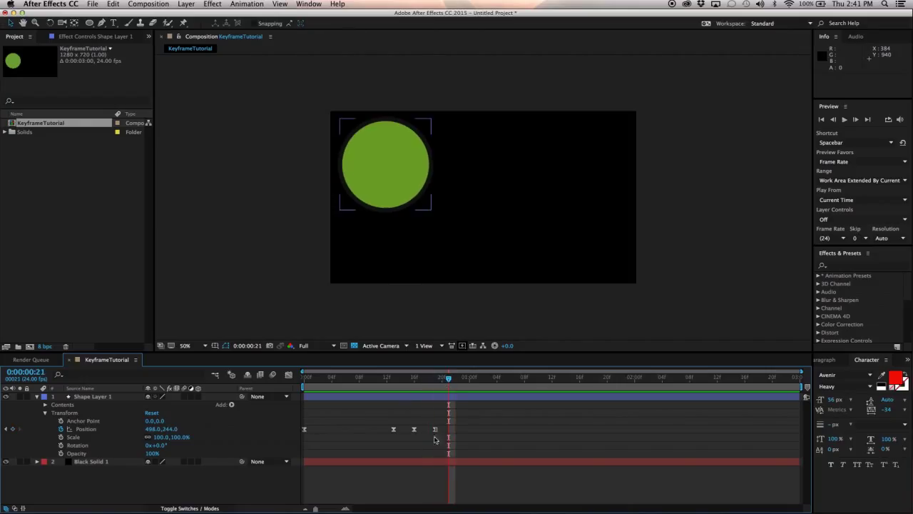
pyautogui.click(393, 172)
pyautogui.moveTo(392, 171); pyautogui.dragTo(509, 183)
pyautogui.click(489, 414)
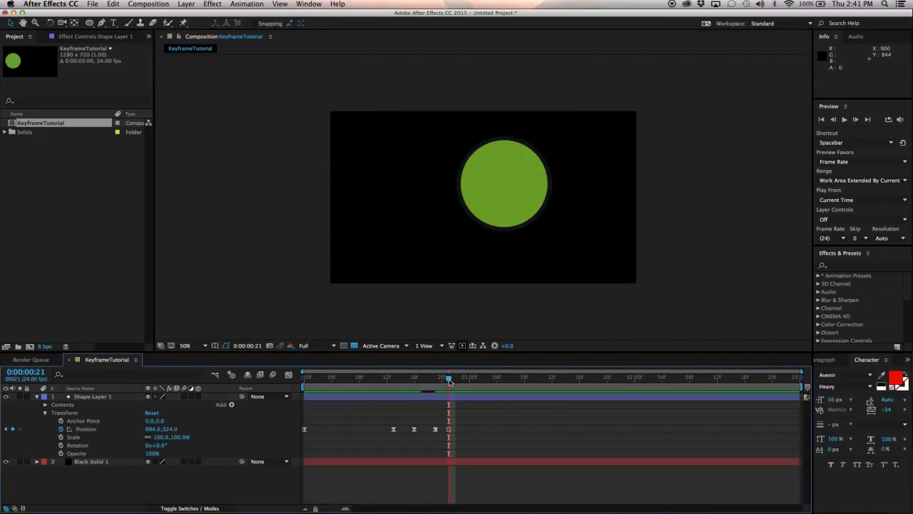
# Compare the circle's positions at 0:00:00:19 and 0:00:00:21, and play the animation from the start.
pyautogui.moveTo(448, 379); pyautogui.dragTo(434, 419)
pyautogui.click(435, 429)
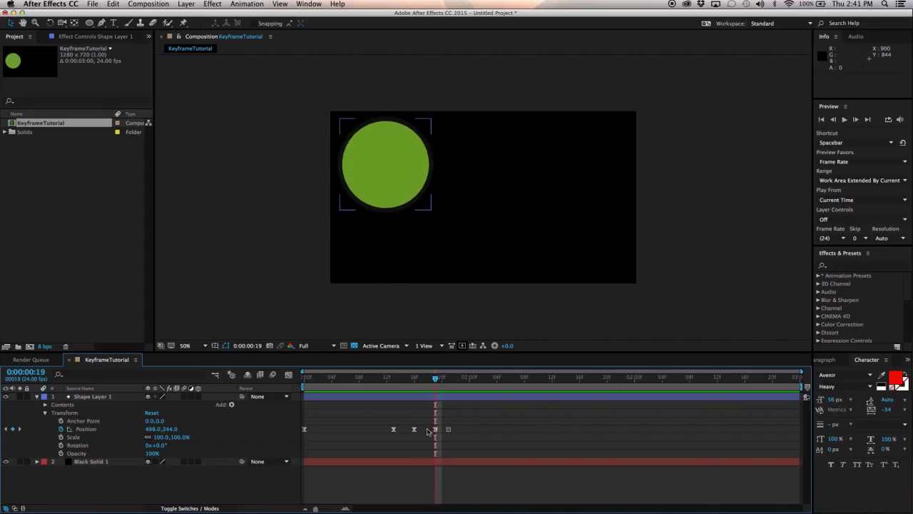
pyautogui.click(433, 428)
pyautogui.moveTo(435, 384); pyautogui.dragTo(434, 385)
pyautogui.click(447, 387)
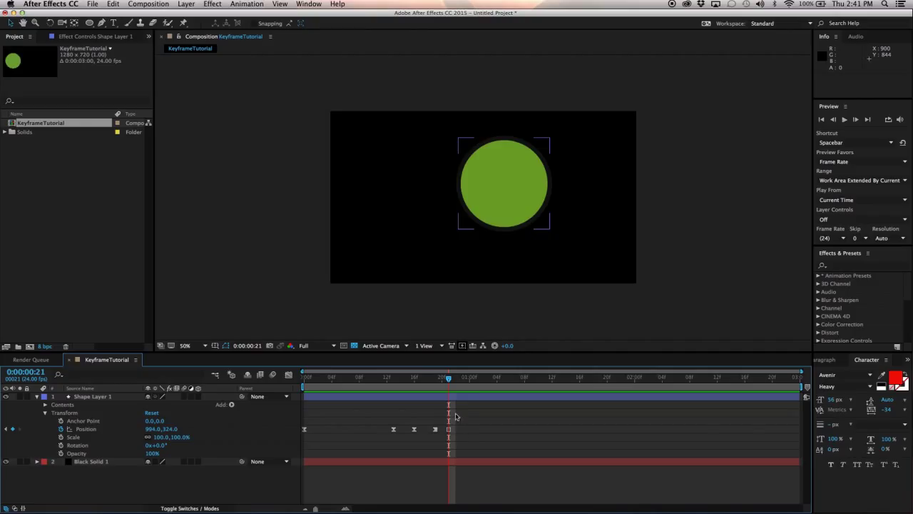
pyautogui.moveTo(447, 379); pyautogui.dragTo(304, 419)
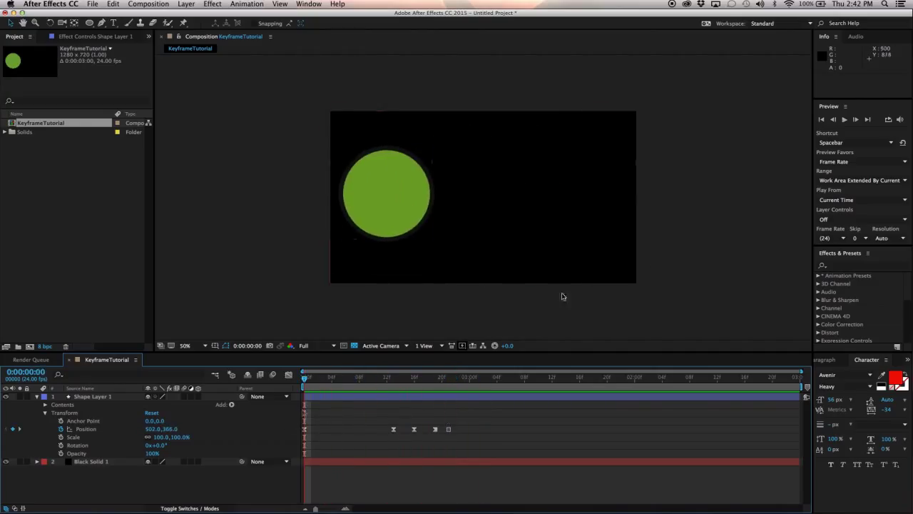
pyautogui.click(844, 120)
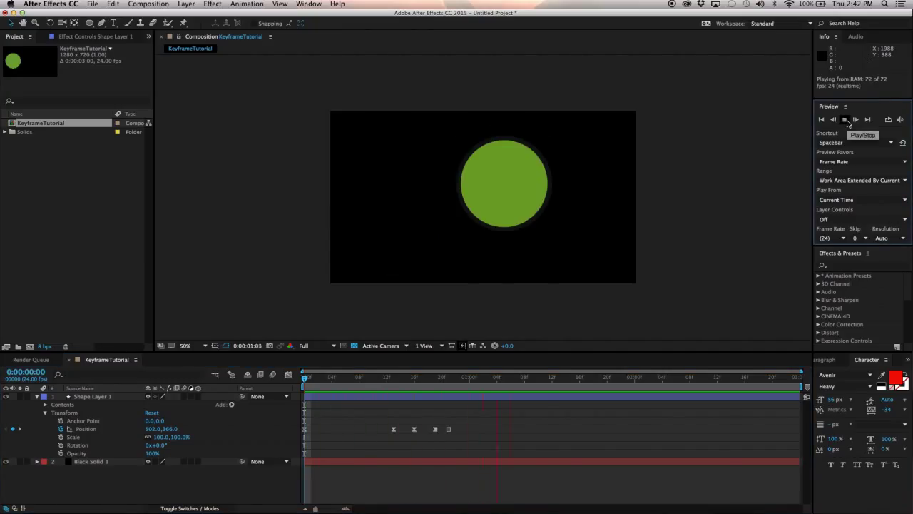
pyautogui.click(467, 328)
# Move the circle to about 504, 444 at 0:00:00:21 and to about 1158, 478 at 0:00:01:01.
pyautogui.moveTo(418, 392); pyautogui.dragTo(448, 386)
pyautogui.click(503, 197)
pyautogui.moveTo(503, 196); pyautogui.dragTo(387, 230)
pyautogui.moveTo(448, 381); pyautogui.dragTo(476, 381)
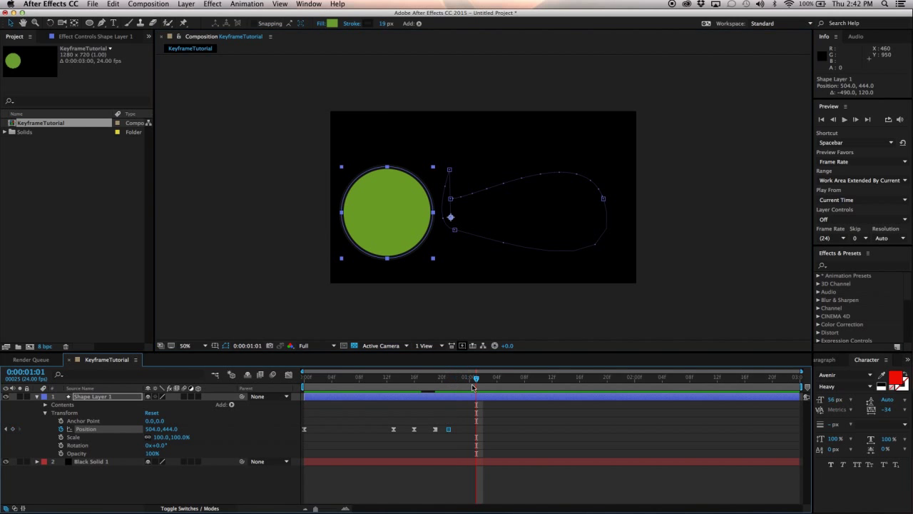
pyautogui.moveTo(386, 212); pyautogui.dragTo(543, 221)
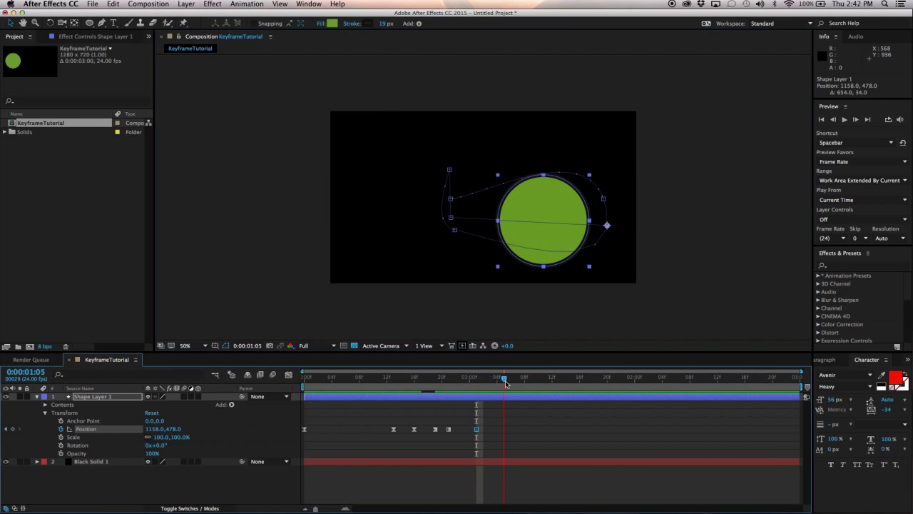
# Keyframe the circle at about 574, 286 at 0:00:01:05 and at about 522, 514 at 0:00:01:09.
pyautogui.moveTo(477, 381); pyautogui.dragTo(504, 381)
pyautogui.moveTo(540, 262); pyautogui.dragTo(397, 217)
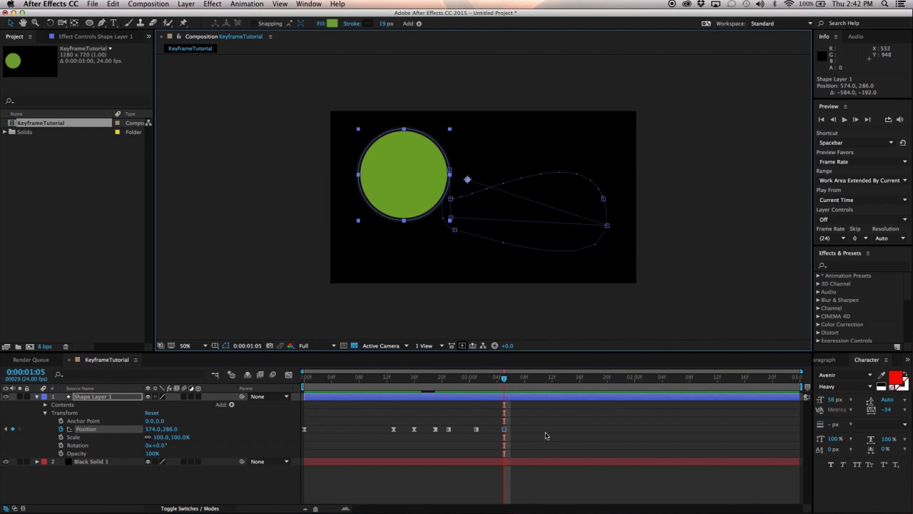
pyautogui.moveTo(503, 382); pyautogui.dragTo(532, 382)
pyautogui.moveTo(420, 206); pyautogui.dragTo(407, 259)
# Keyframe the circle at about 1128, 244 at 0:00:01:11 and at about 508, 264 at 0:00:01:13.
pyautogui.moveTo(531, 380); pyautogui.dragTo(545, 380)
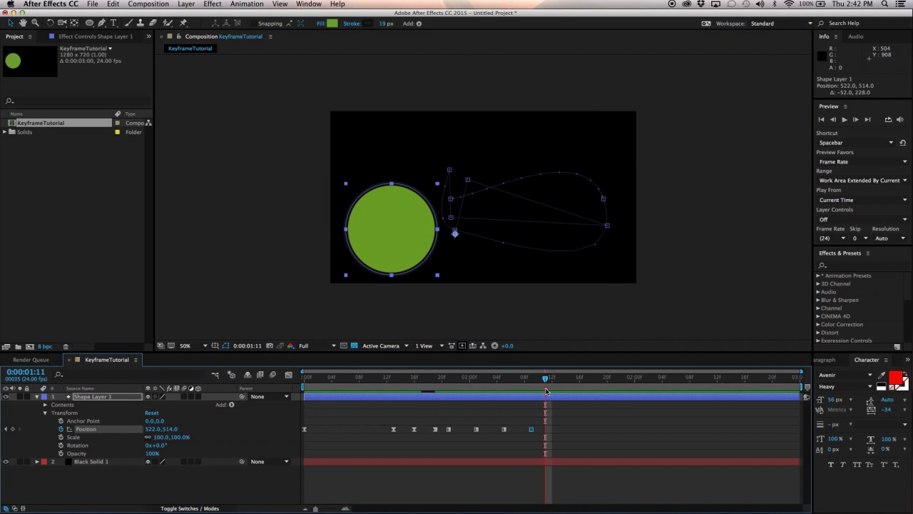
pyautogui.moveTo(387, 265); pyautogui.dragTo(532, 200)
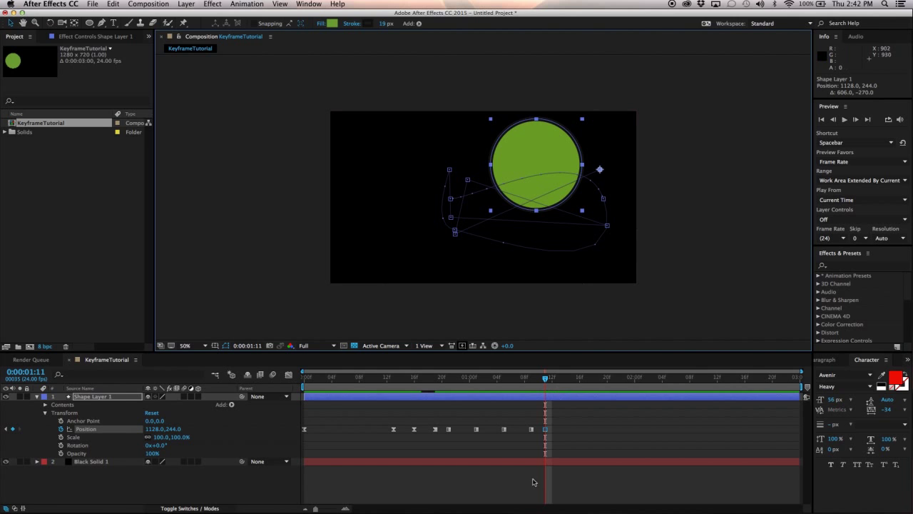
pyautogui.moveTo(546, 378); pyautogui.dragTo(559, 378)
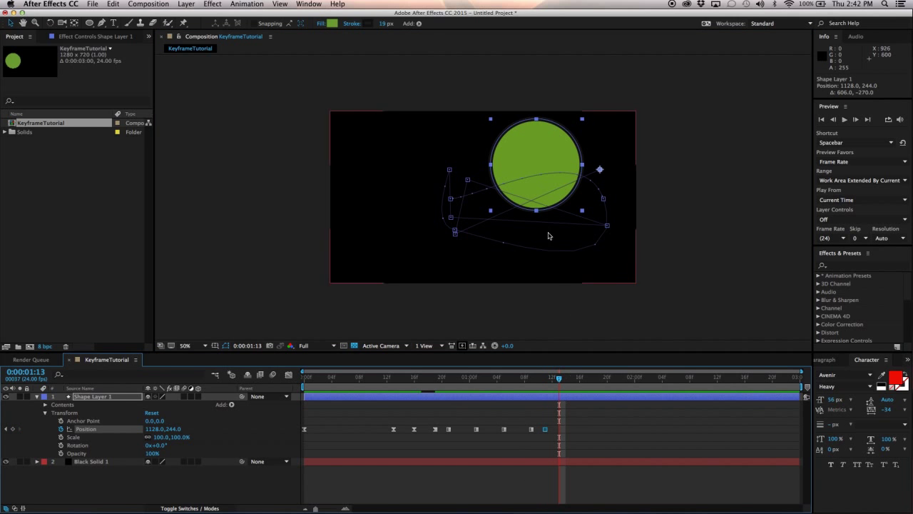
pyautogui.moveTo(553, 158); pyautogui.dragTo(403, 165)
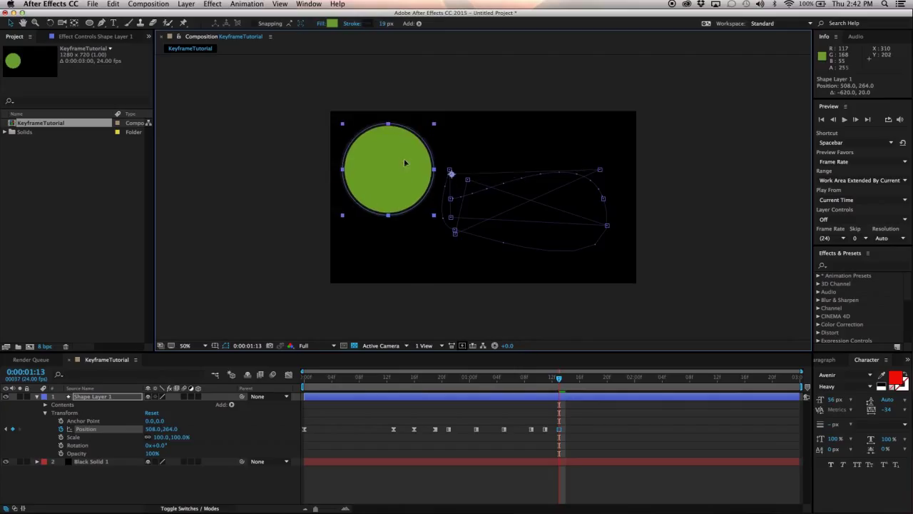
pyautogui.click(629, 431)
# Keyframe Shape Layer 1 at about 870, 440 near the composition's centre at 0:00:01:15.
pyautogui.moveTo(560, 378); pyautogui.dragTo(573, 378)
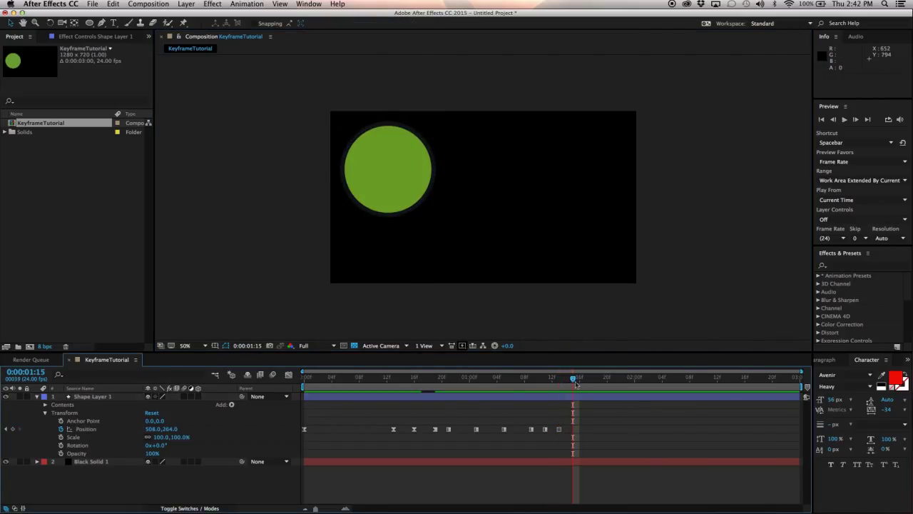
pyautogui.click(562, 417)
pyautogui.click(564, 403)
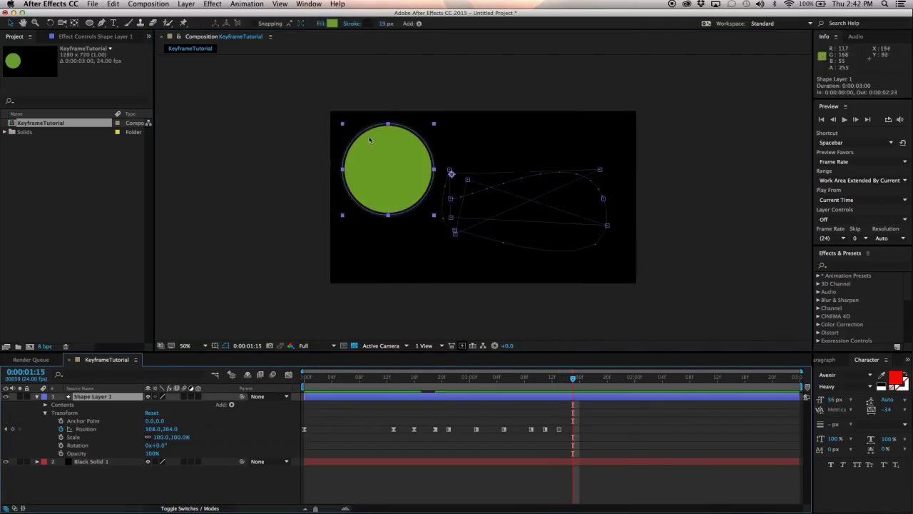
pyautogui.moveTo(391, 187); pyautogui.dragTo(478, 230)
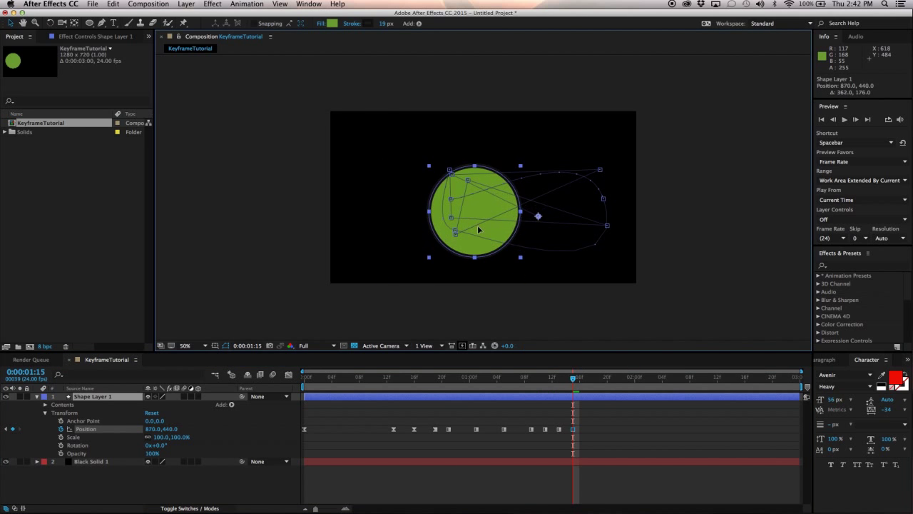
# Play the animation from the start, scrub through the hold keyframes, and return to 0:00:00:00.
pyautogui.click(611, 388)
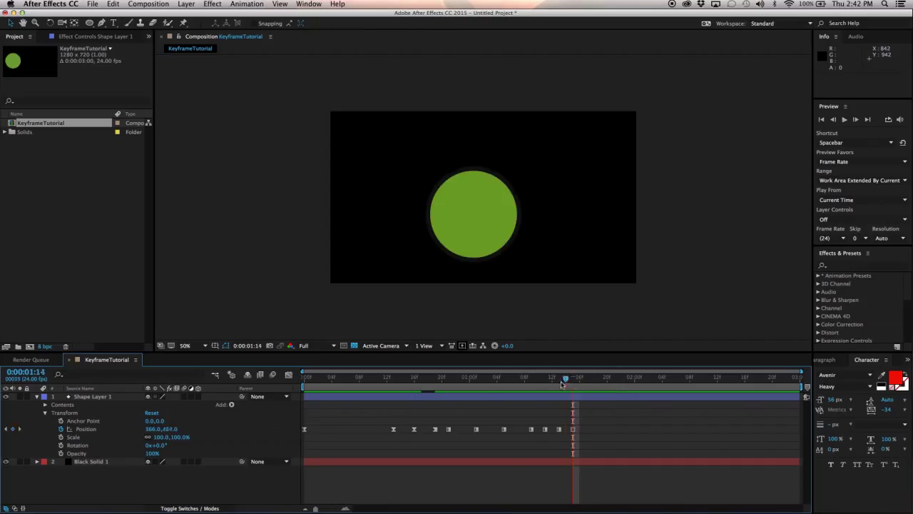
pyautogui.moveTo(560, 381); pyautogui.dragTo(224, 414)
pyautogui.click(845, 120)
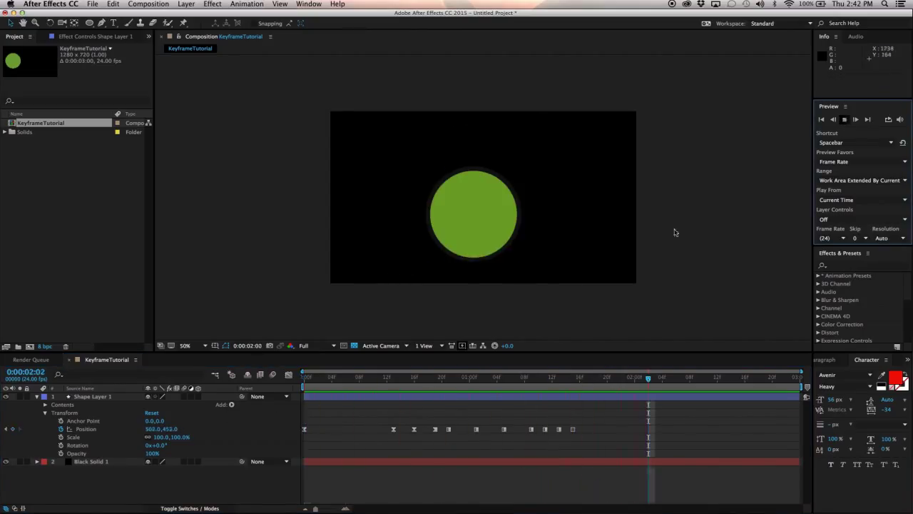
pyautogui.press('space')
pyautogui.moveTo(484, 386); pyautogui.dragTo(498, 431)
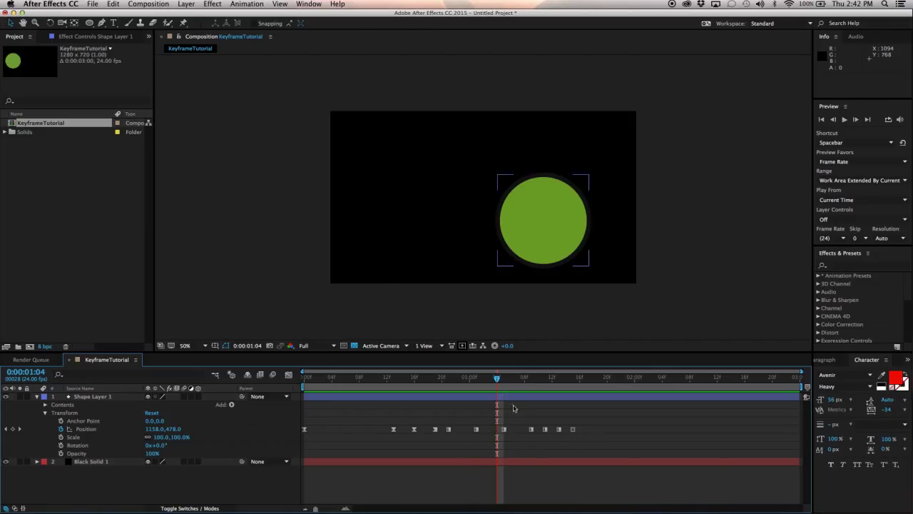
pyautogui.moveTo(409, 397); pyautogui.dragTo(658, 461)
pyautogui.moveTo(570, 468); pyautogui.dragTo(305, 460)
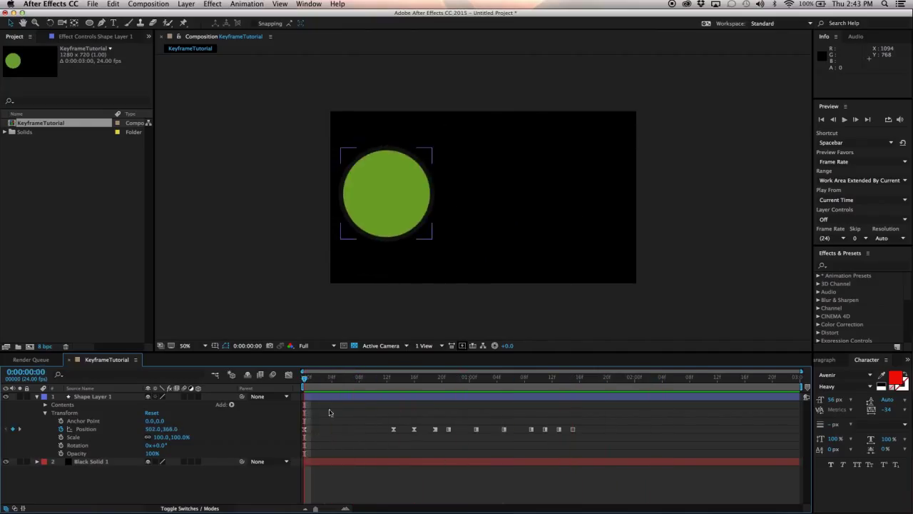